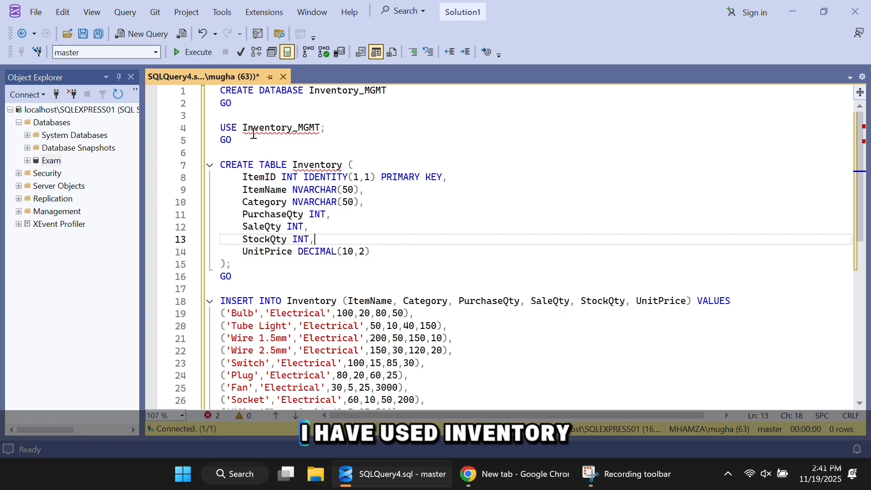
# Step: Review the Inventory table definition and its INSERT statement in the script
pyautogui.moveTo(221, 153); pyautogui.dragTo(369, 249)
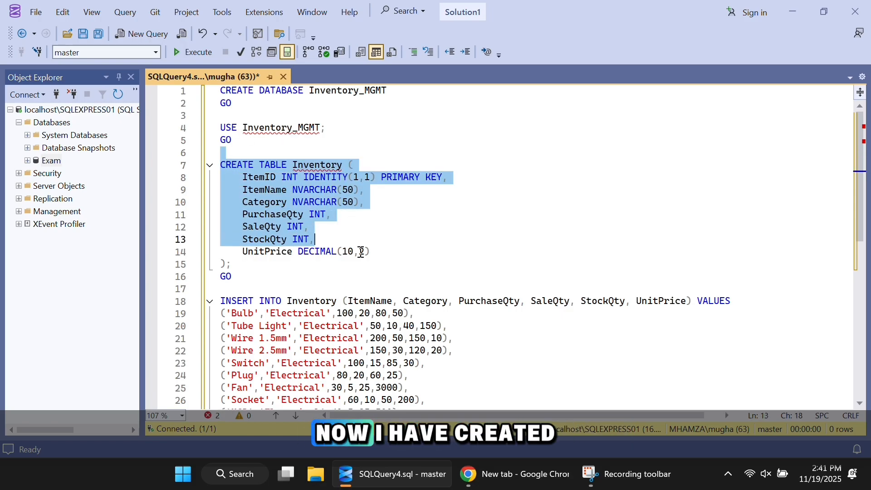
pyautogui.click(369, 268)
pyautogui.scroll(-2, 210, 270)
pyautogui.moveTo(221, 246); pyautogui.dragTo(420, 361)
pyautogui.click(467, 353)
# Step: Execute the whole script and check the returned inventory rows in the results grid
pyautogui.scroll(-4, 468, 354)
pyautogui.scroll(-1, 416, 307)
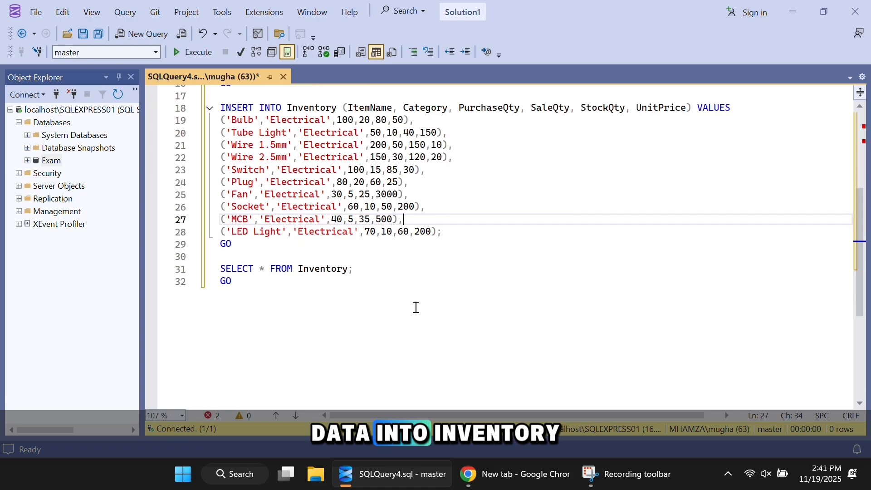
pyautogui.click(373, 284)
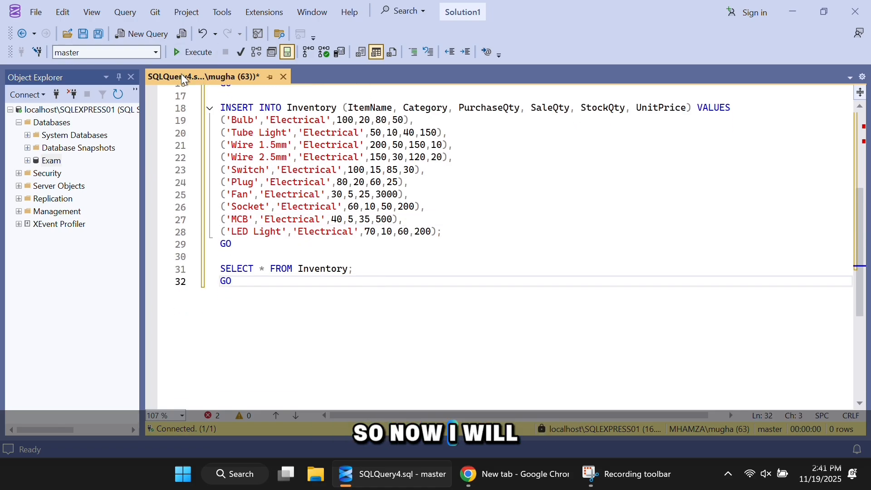
pyautogui.click(192, 52)
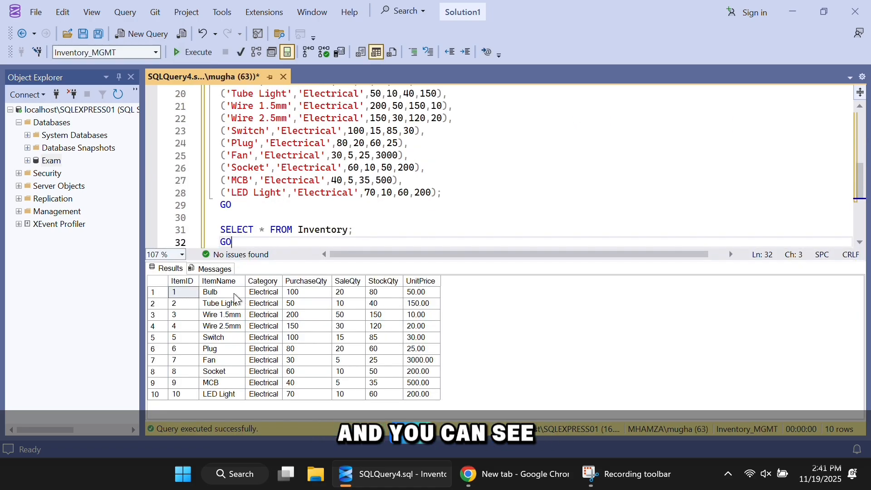
pyautogui.moveTo(236, 299); pyautogui.dragTo(397, 373)
# Step: Launch Chrome and search the web for the Microsoft ODBC driver
pyautogui.click(433, 352)
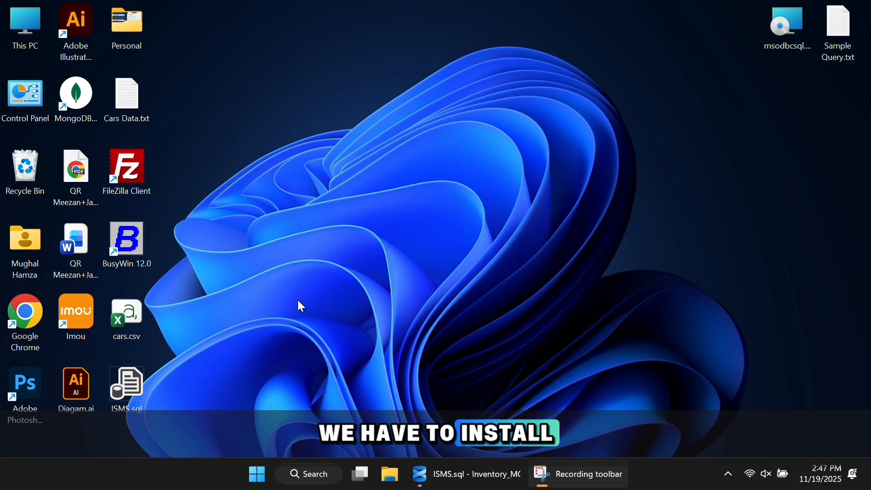
pyautogui.doubleClick(29, 314)
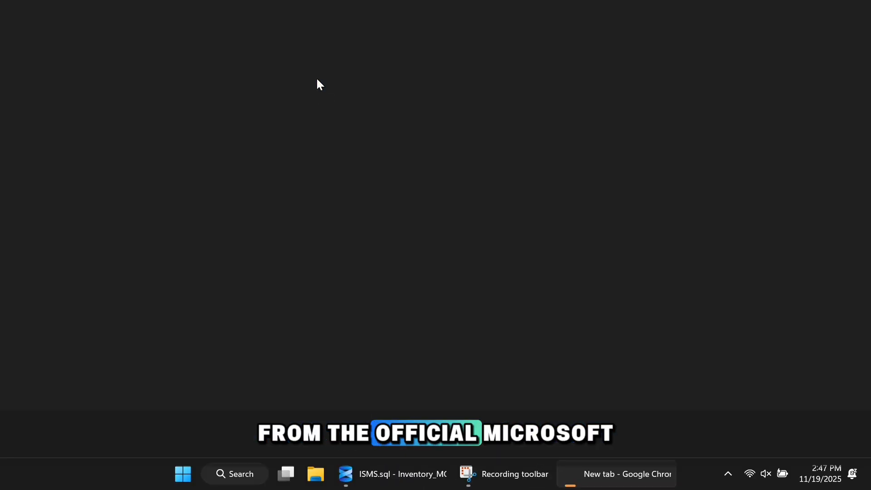
pyautogui.write('micrsosoft odbc driver')
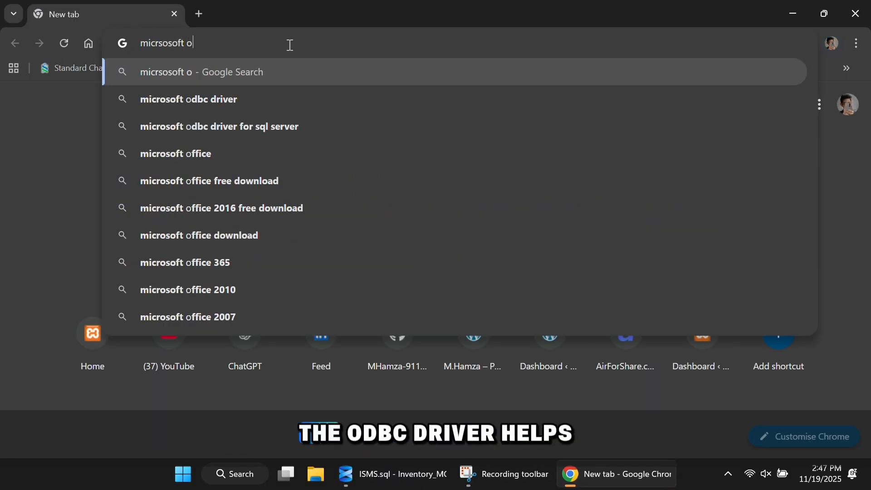
pyautogui.press('Return')
# Step: Download the x64 ODBC Driver 18 for SQL Server installer from Microsoft's download page
pyautogui.scroll(-5, 213, 284)
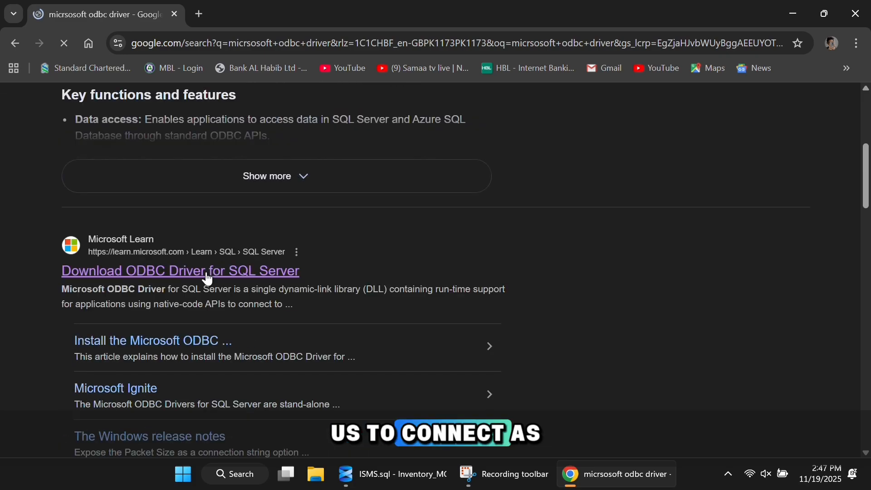
pyautogui.click(208, 273)
pyautogui.scroll(-5, 432, 309)
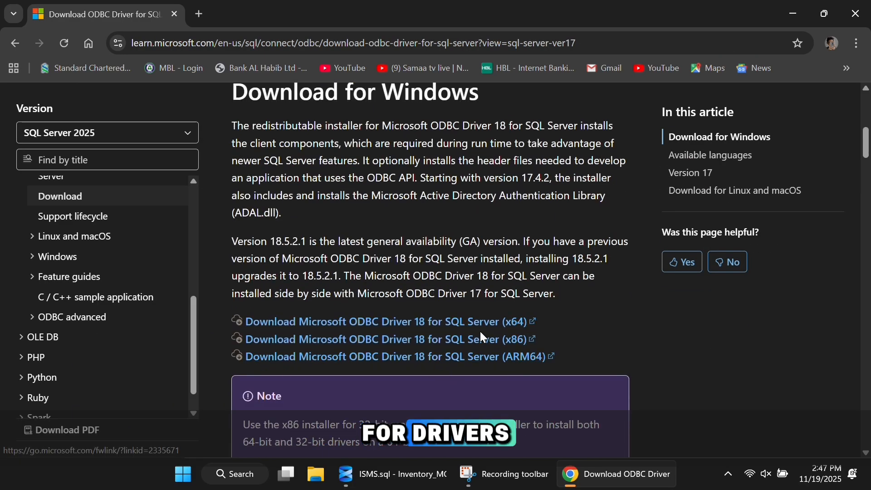
pyautogui.click(504, 321)
pyautogui.click(854, 13)
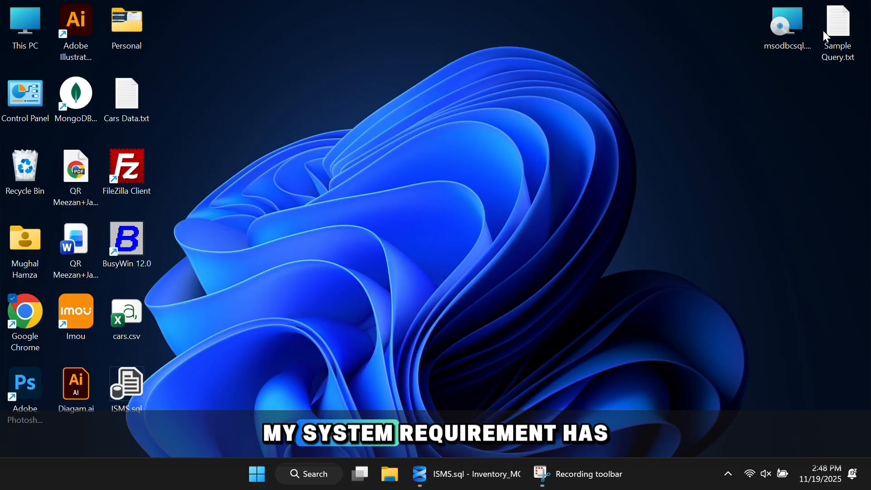
pyautogui.doubleClick(788, 54)
pyautogui.click(466, 252)
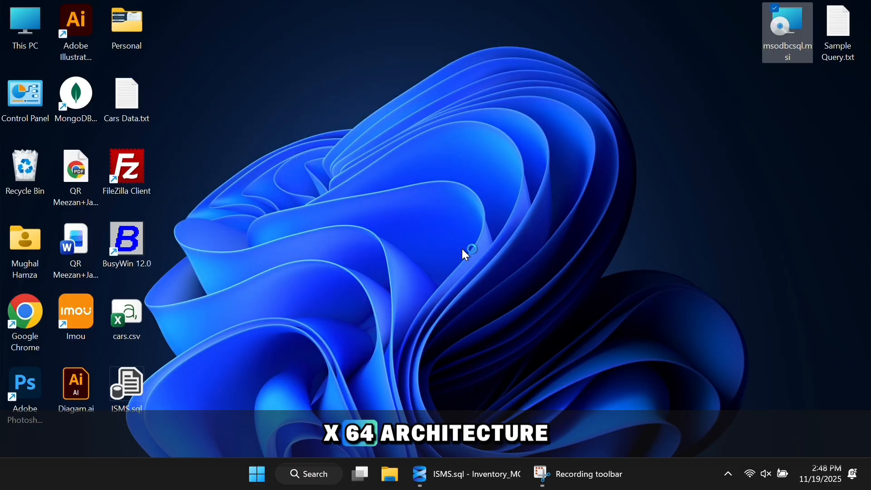
pyautogui.click(485, 350)
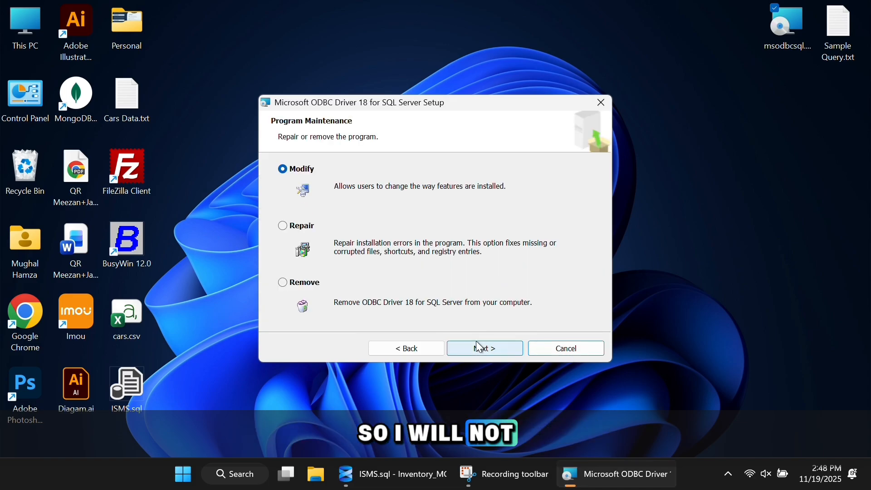
pyautogui.click(494, 350)
pyautogui.click(495, 350)
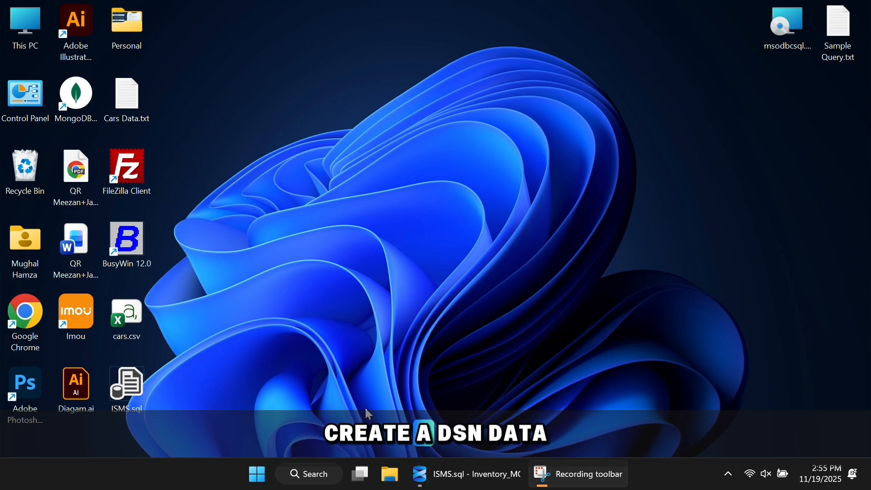
# Step: Find 'odbc' in Windows search and launch ODBC Data Sources (64-bit)
pyautogui.click(313, 464)
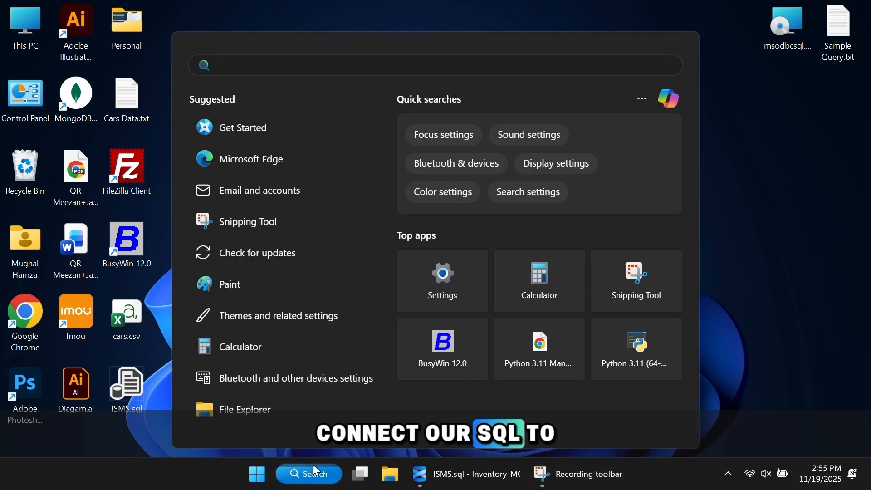
pyautogui.click(726, 368)
pyautogui.click(317, 474)
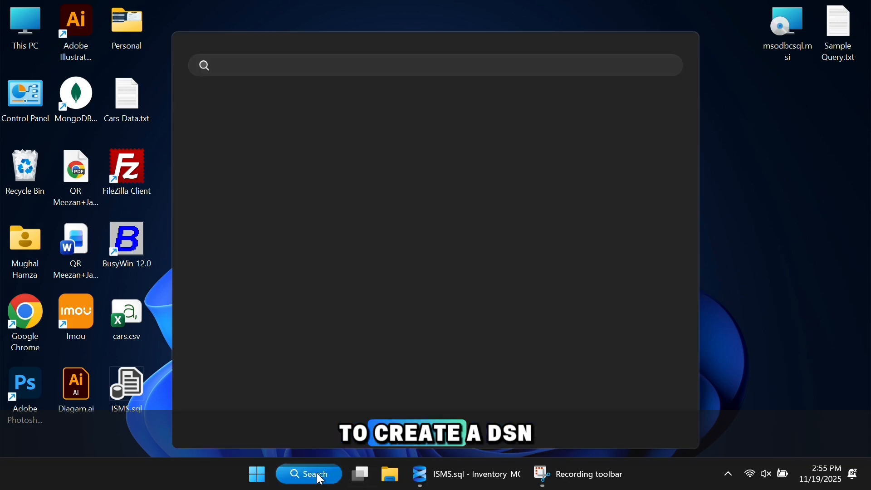
pyautogui.write('odbc')
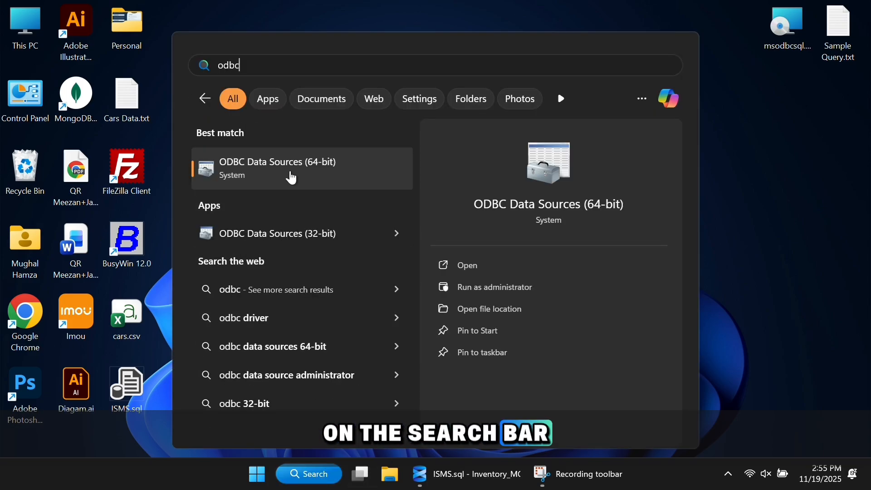
pyautogui.click(297, 175)
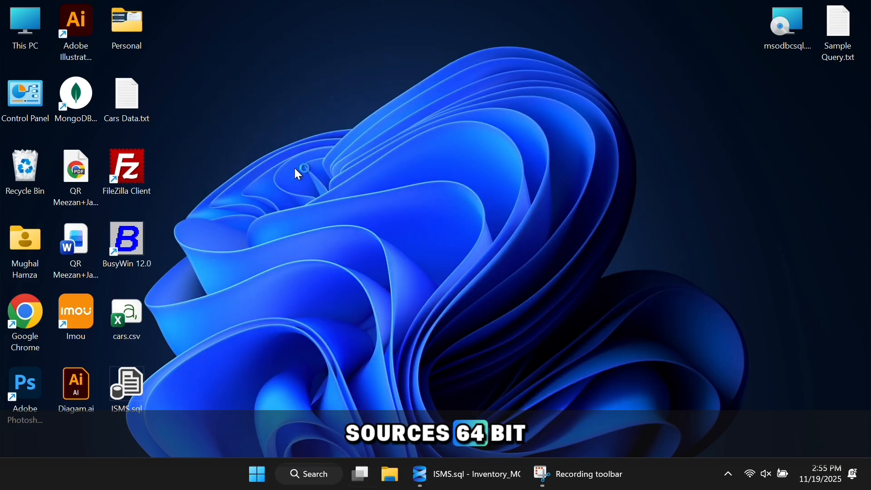
# Step: Add a System DSN on the SQL Server driver and name it inventory
pyautogui.click(314, 137)
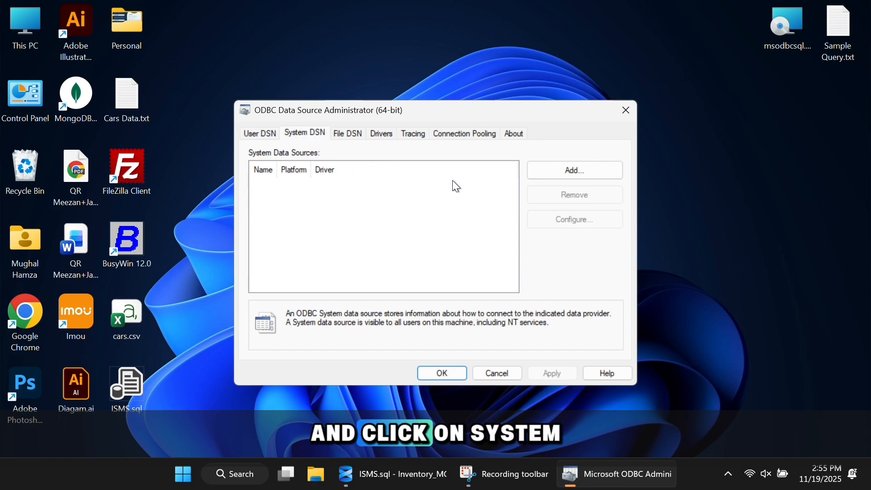
pyautogui.click(556, 169)
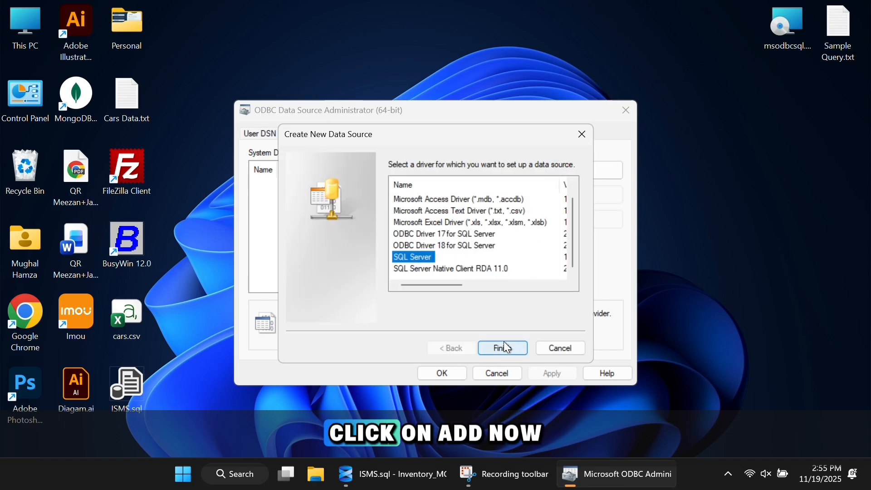
pyautogui.click(502, 347)
pyautogui.write('inventory')
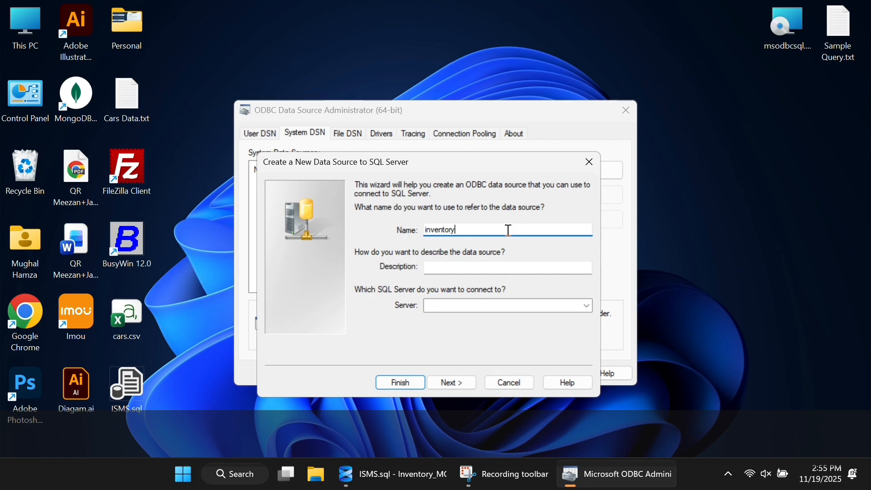
pyautogui.click(469, 305)
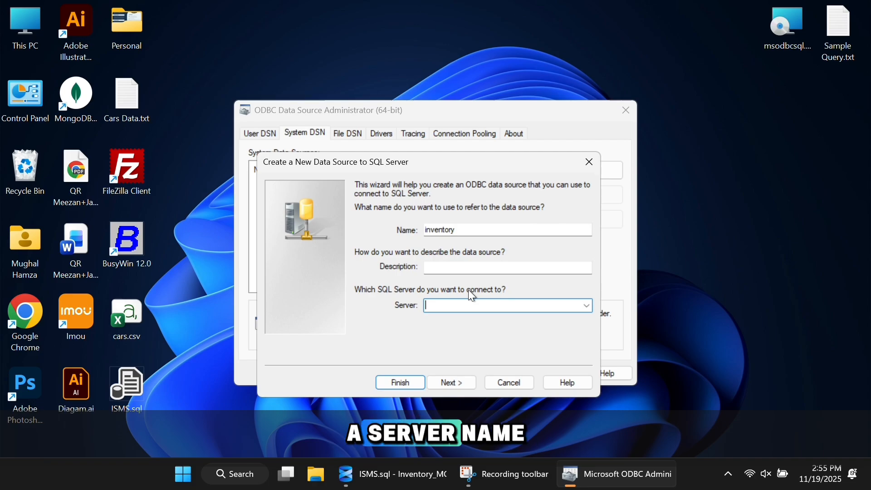
pyautogui.click(460, 234)
pyautogui.click(453, 305)
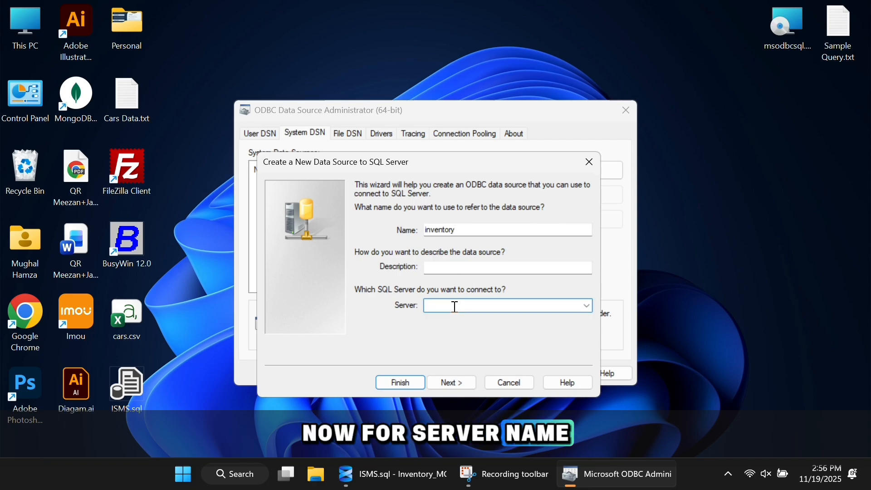
# Step: Paste server localhost\SQLEXPRESS01, copied from SSMS's connect dialog, into the DSN wizard and continue
pyautogui.click(391, 474)
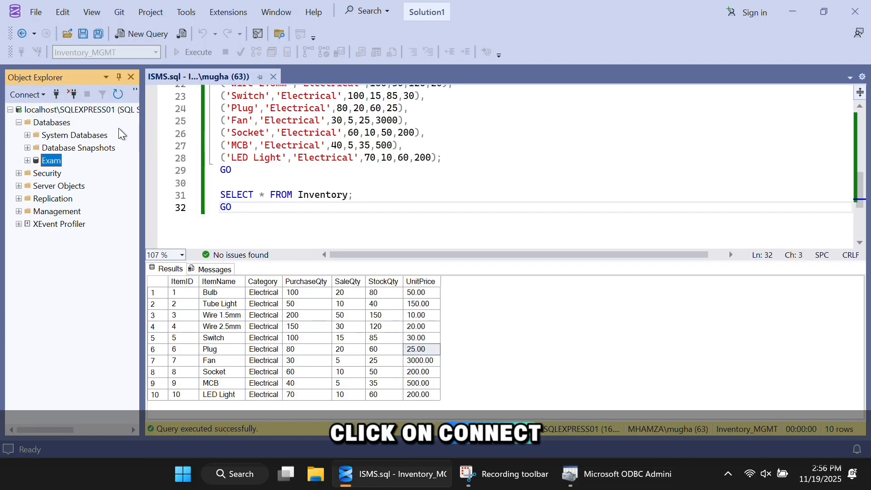
pyautogui.click(27, 94)
pyautogui.click(68, 110)
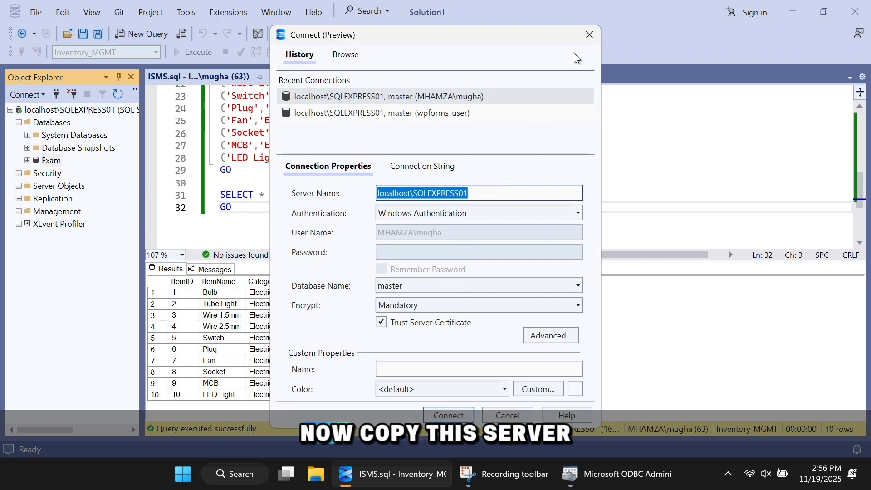
pyautogui.click(589, 35)
pyautogui.click(572, 473)
pyautogui.write('localhost\\SQLEXPRESS01')
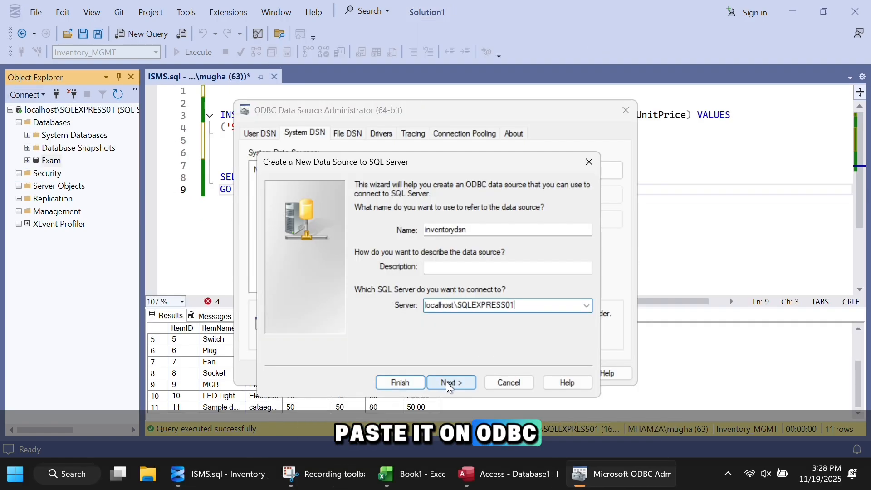
pyautogui.click(445, 382)
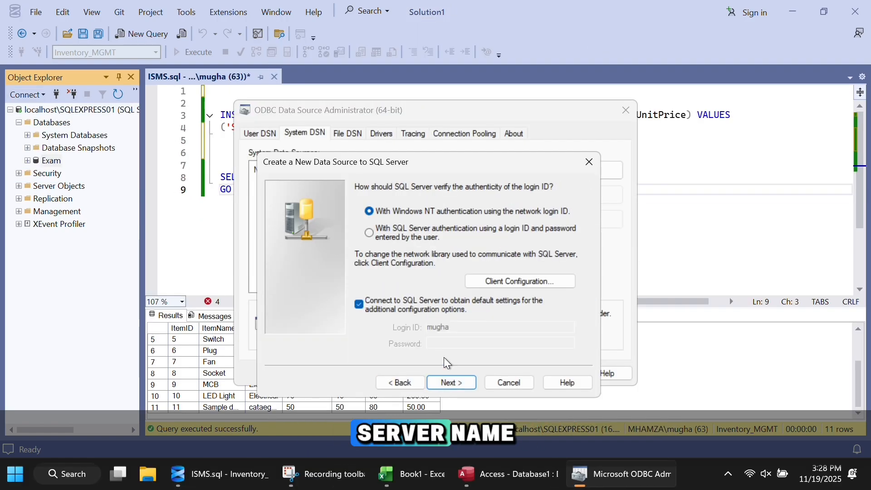
# Step: Keep Windows authentication and set Inventory_MGMT as the DSN's default database
pyautogui.click(453, 381)
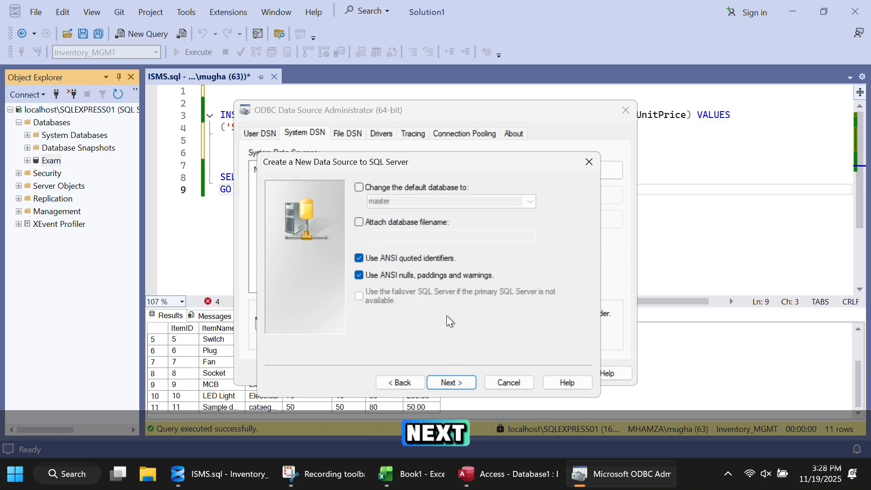
pyautogui.click(398, 186)
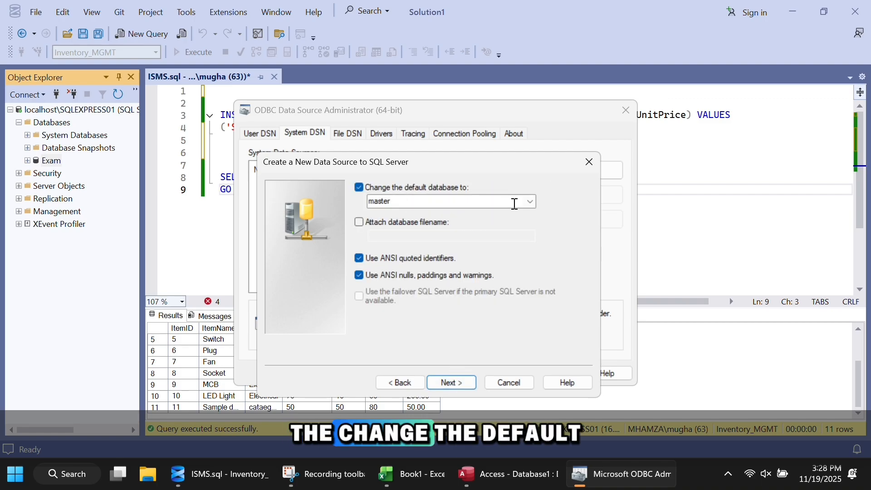
pyautogui.click(528, 202)
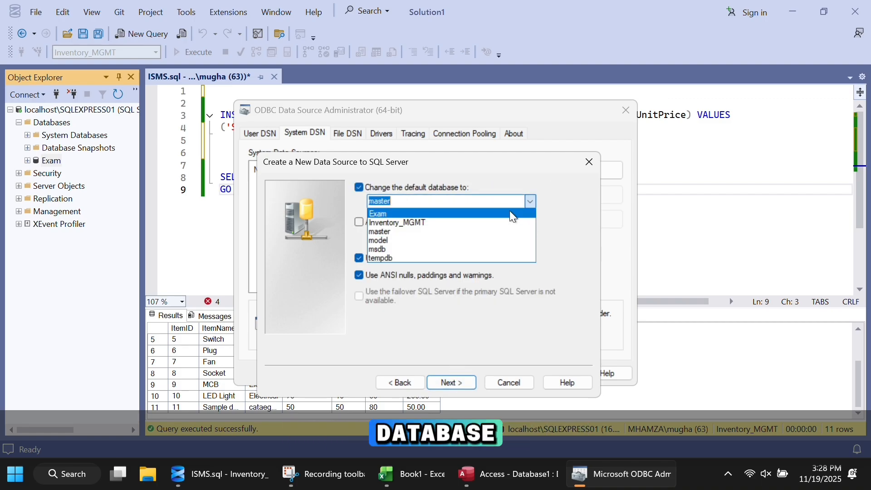
pyautogui.click(417, 223)
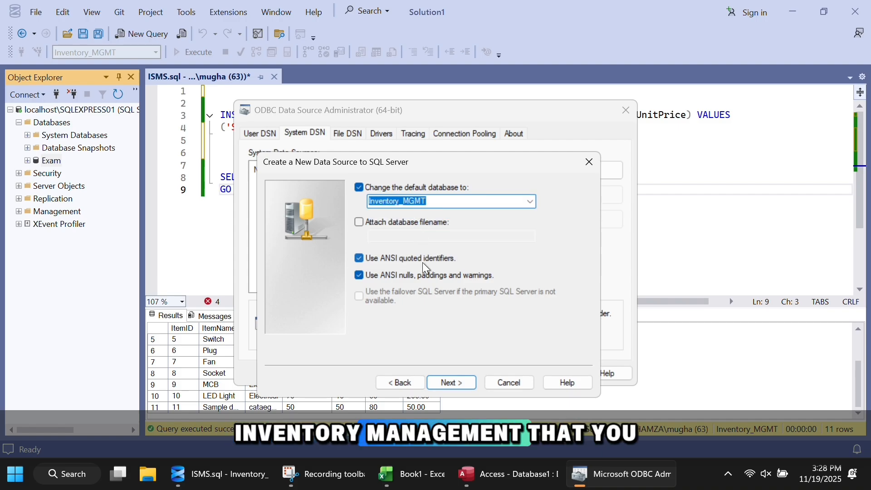
pyautogui.click(452, 383)
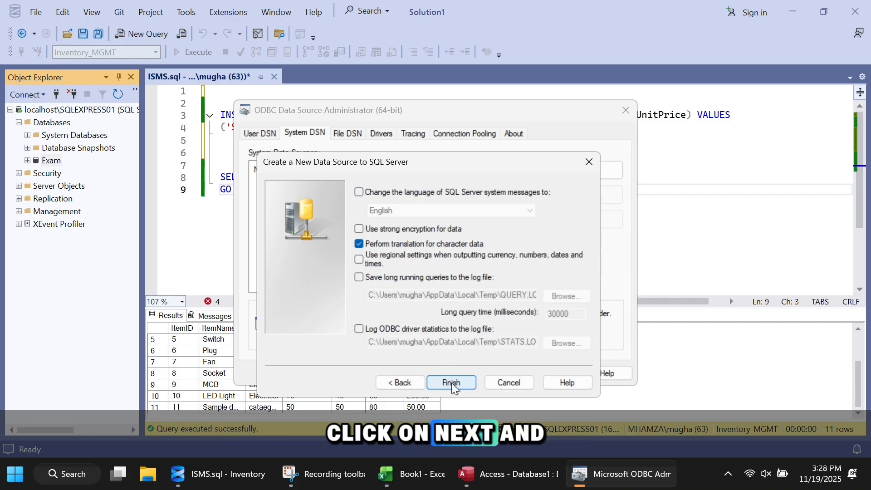
# Step: Finish the inventorydsn setup, test the connection successfully, and save it
pyautogui.click(453, 384)
pyautogui.click(406, 387)
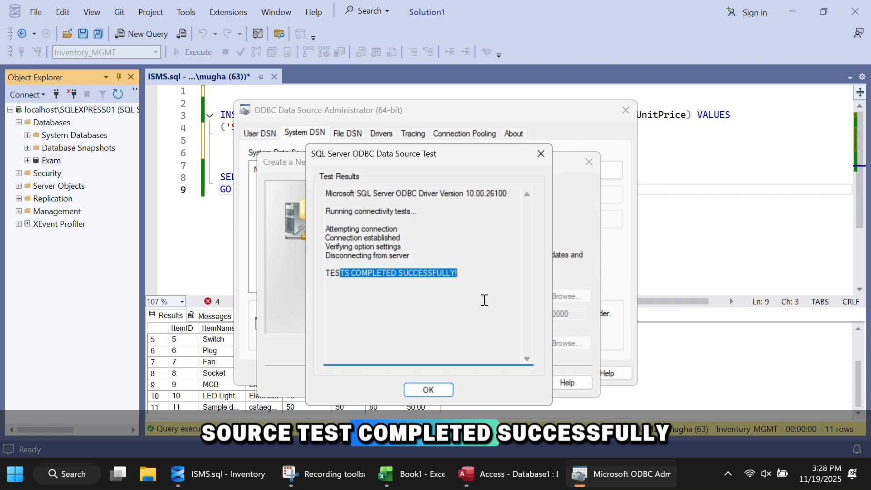
pyautogui.click(430, 389)
pyautogui.click(480, 391)
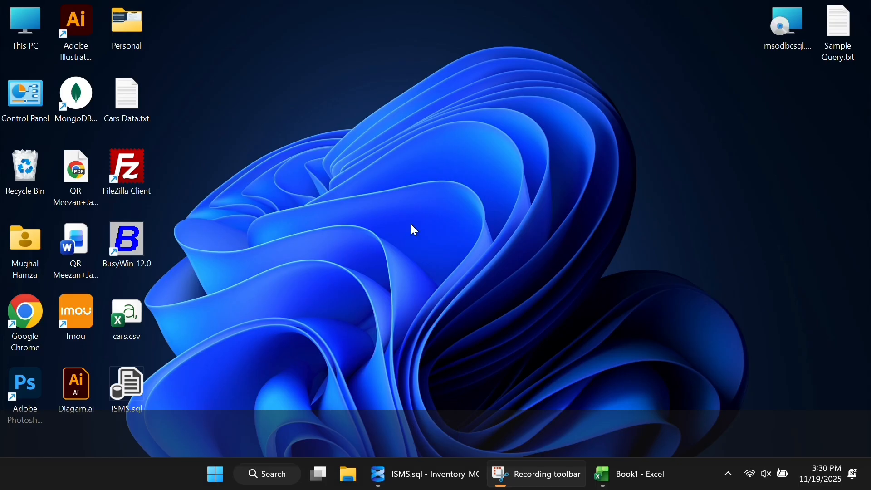
# Step: Launch Access from Windows search and create the blank database Database2
pyautogui.click(267, 483)
pyautogui.write('a')
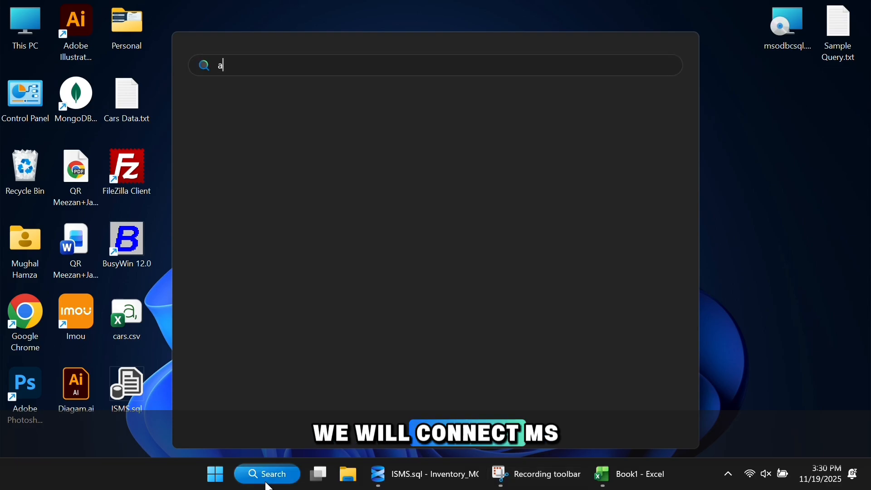
pyautogui.write('cce')
pyautogui.press('Return')
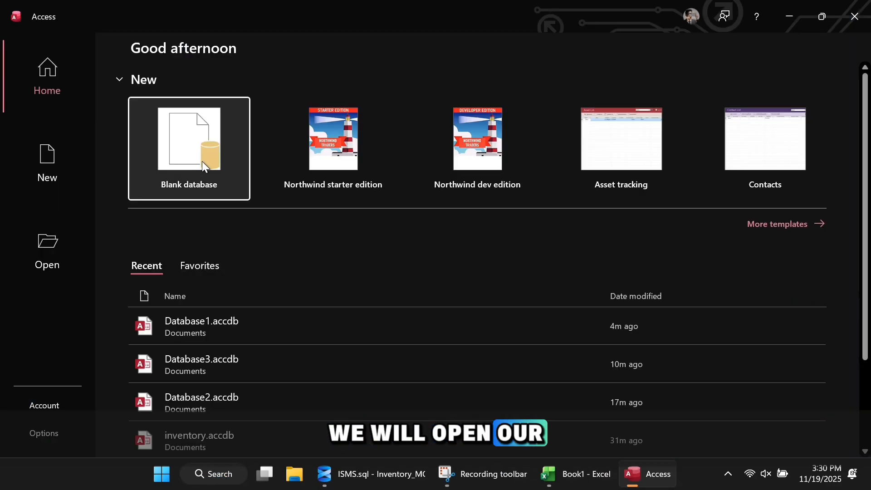
pyautogui.click(202, 162)
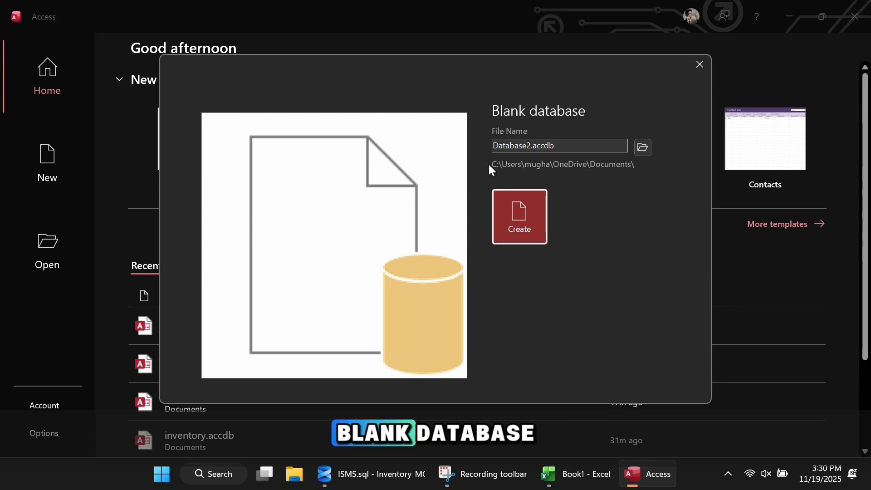
pyautogui.click(521, 214)
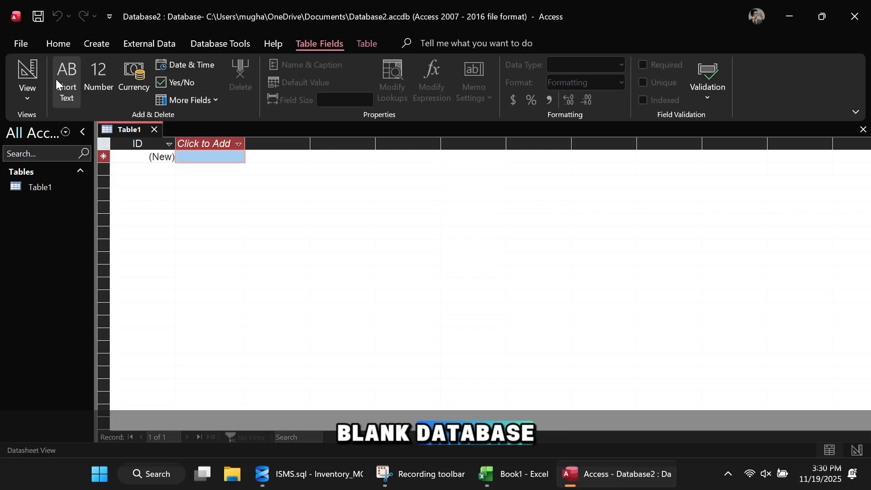
# Step: Start an ODBC Database external data source, choosing to link rather than import
pyautogui.click(153, 45)
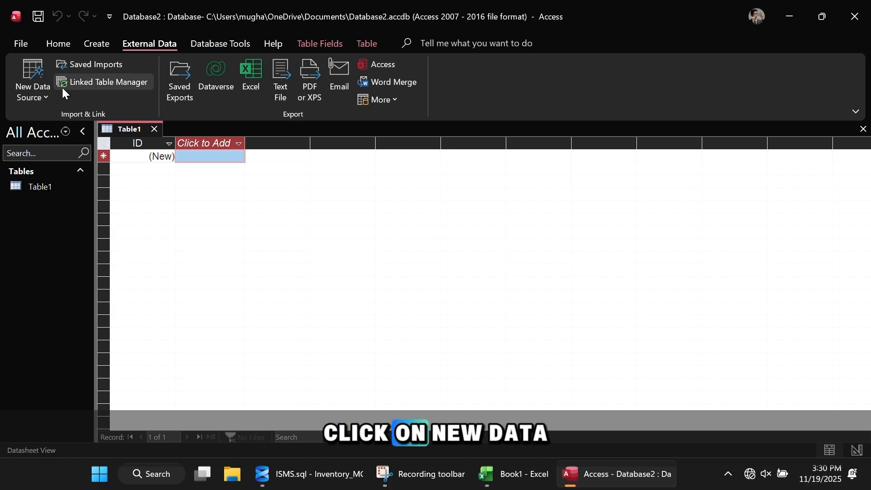
pyautogui.click(26, 91)
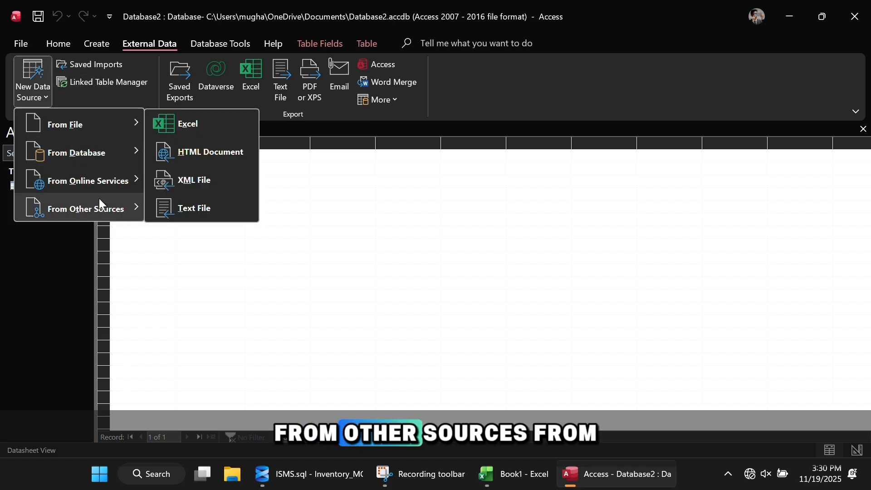
pyautogui.moveTo(105, 208)
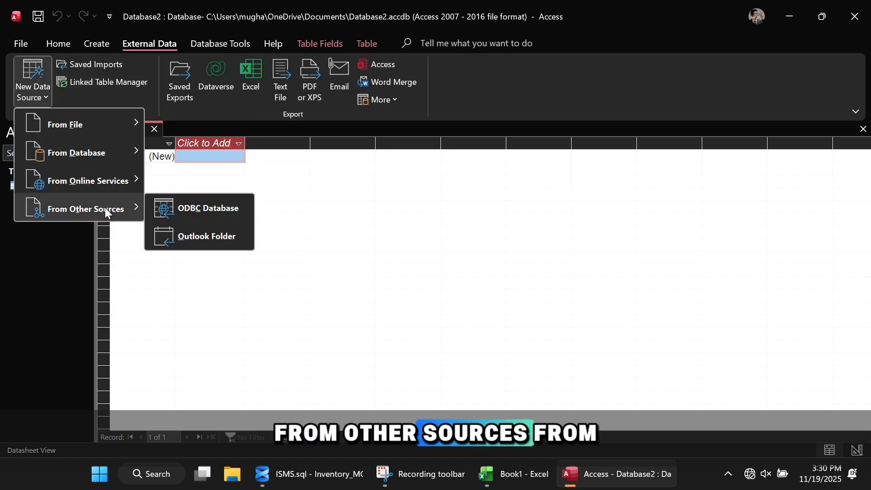
pyautogui.click(189, 211)
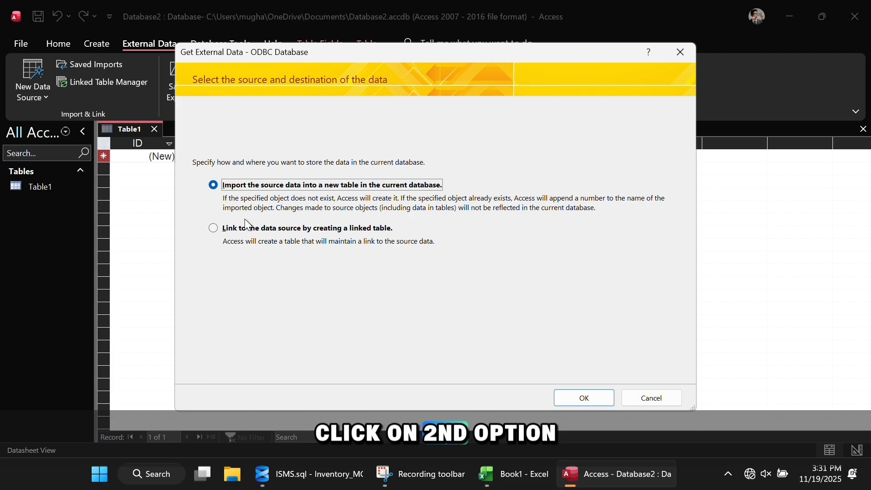
pyautogui.click(248, 229)
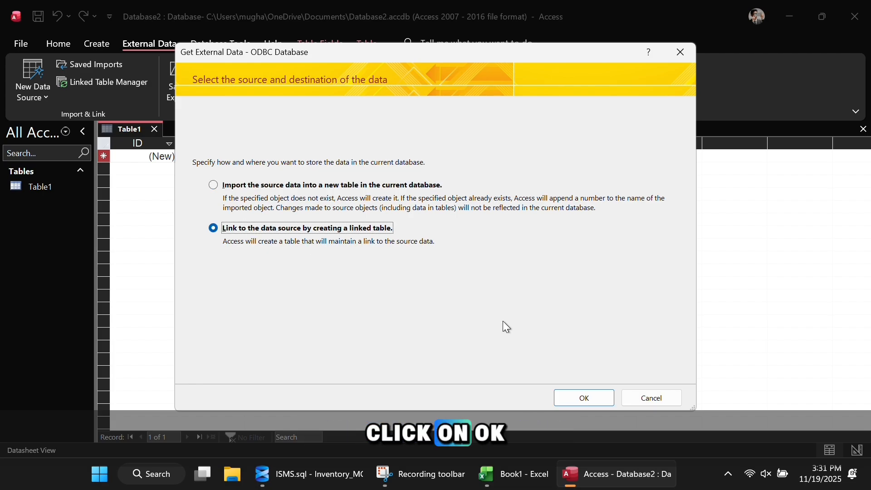
pyautogui.click(584, 398)
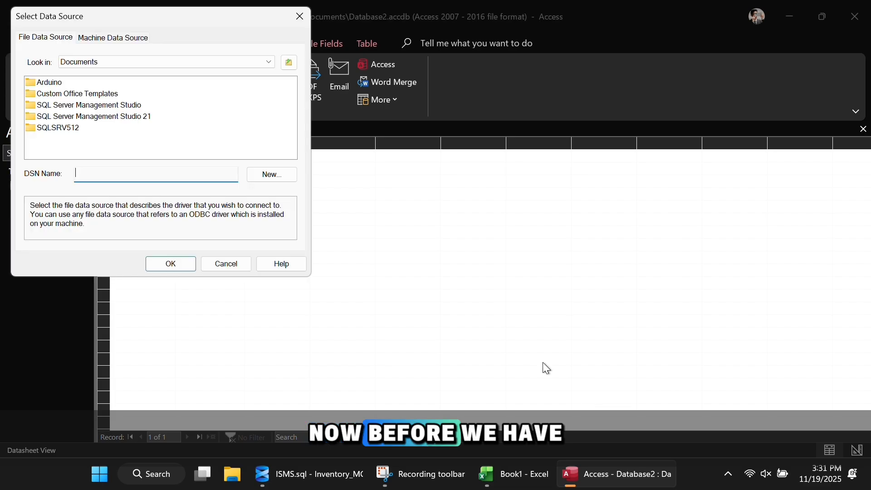
# Step: Link dbo.Inventory through the inventorydsn machine data source and open dbo_Inventory
pyautogui.moveTo(127, 20); pyautogui.dragTo(356, 124)
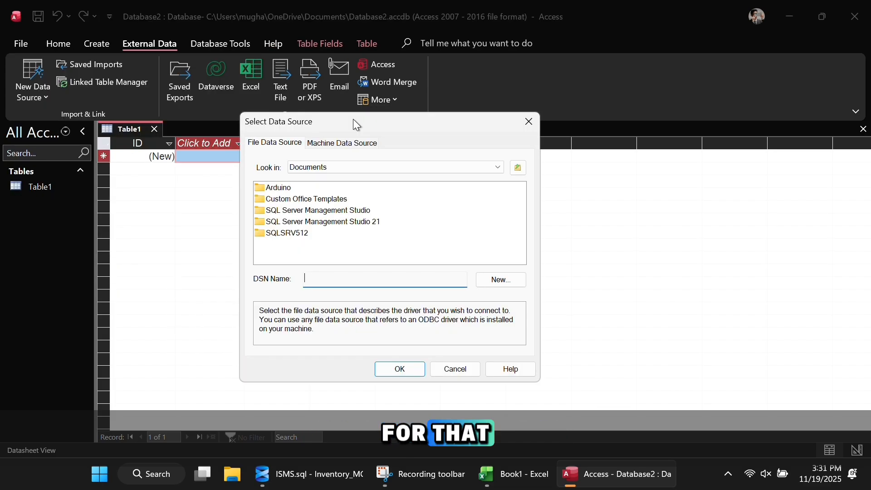
pyautogui.click(342, 142)
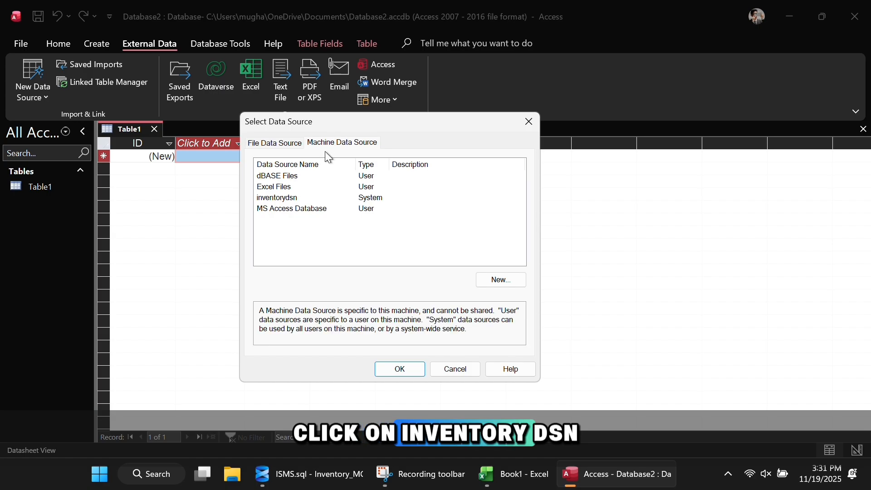
pyautogui.click(408, 368)
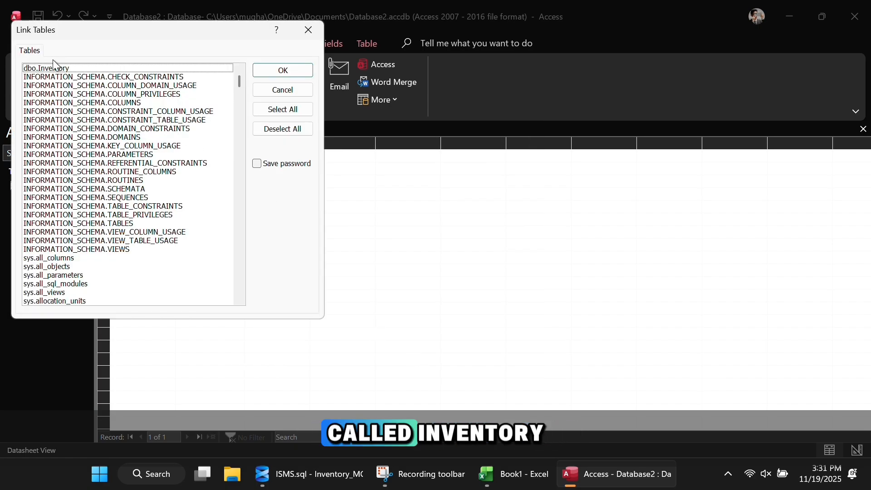
pyautogui.click(299, 136)
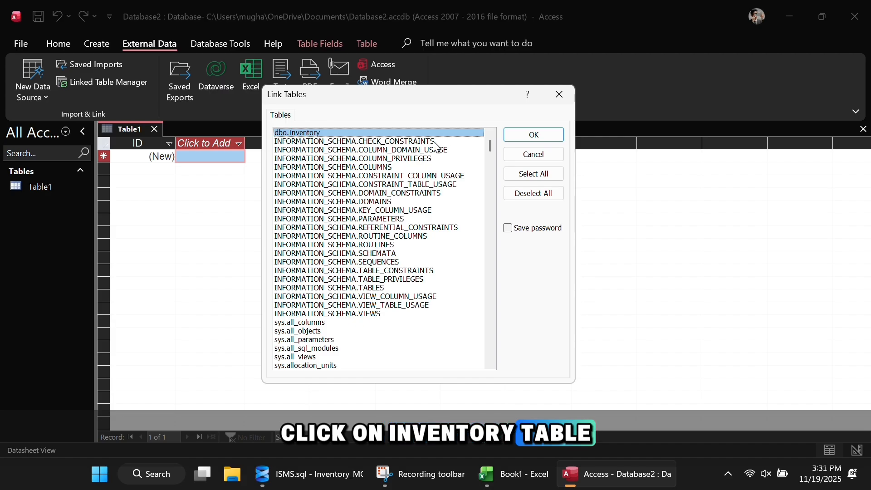
pyautogui.click(511, 135)
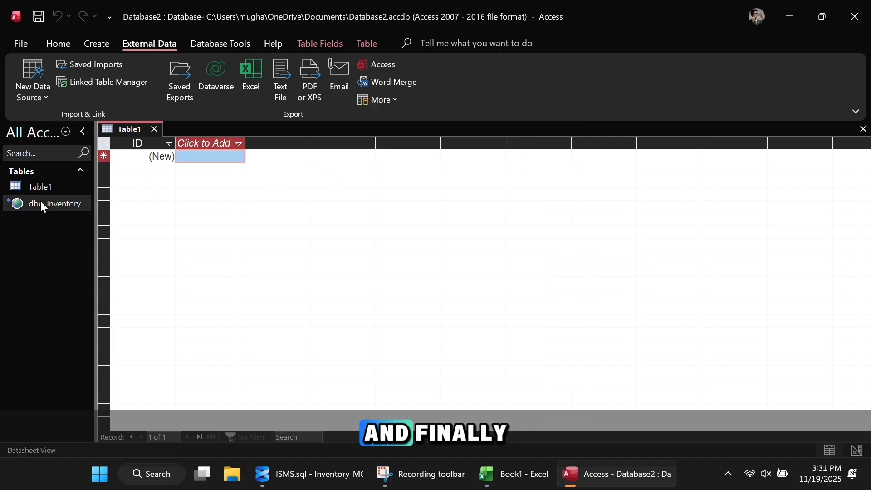
pyautogui.doubleClick(40, 203)
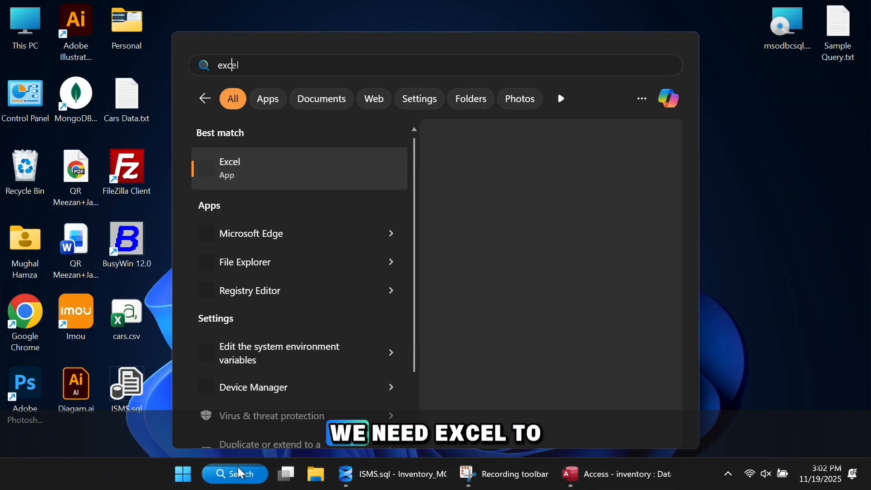
# Step: Launch Excel, create a blank workbook Book1, and show the Data tab's import options
pyautogui.write('l')
pyautogui.click(237, 467)
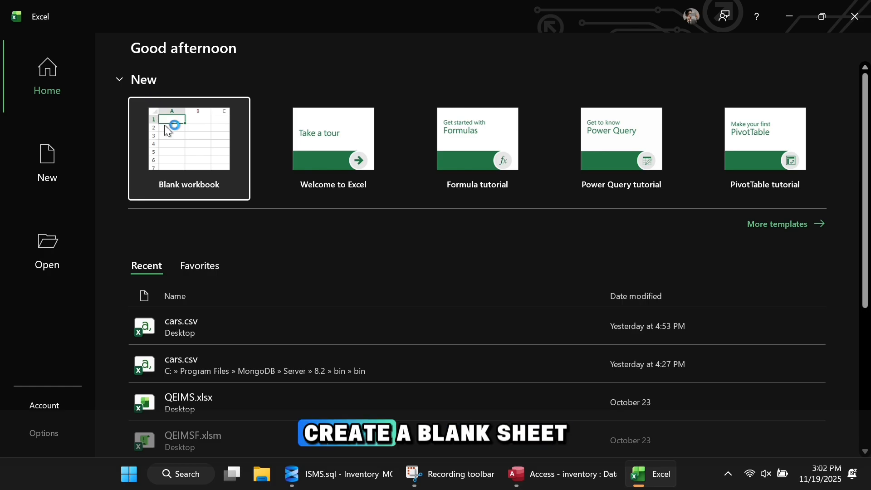
pyautogui.click(164, 124)
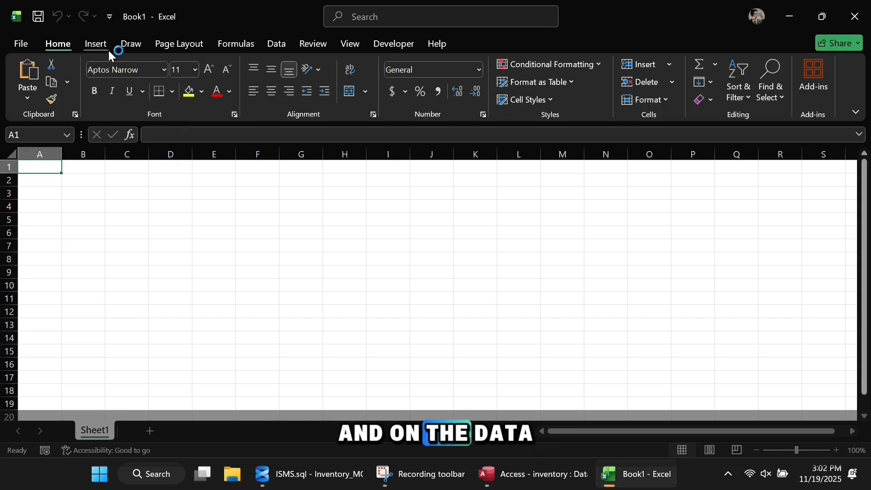
pyautogui.click(275, 45)
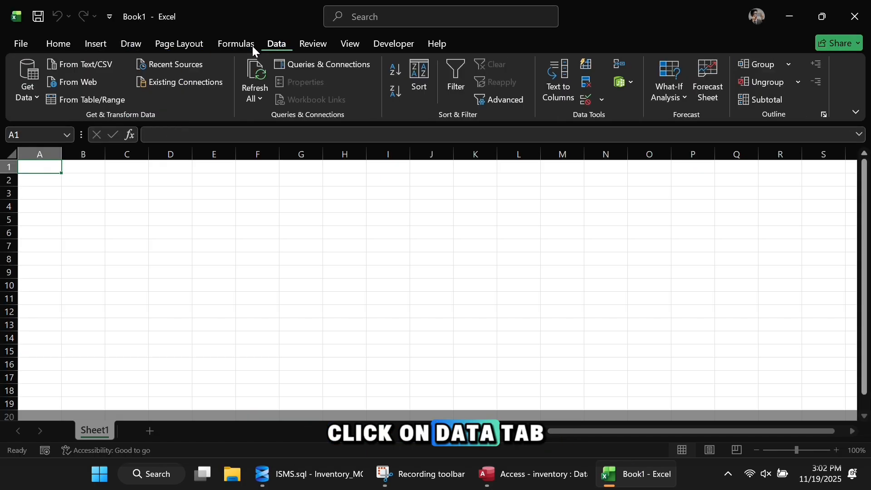
# Step: Connect to the inventory ODBC DSN from Get Data using current Windows credentials
pyautogui.click(17, 93)
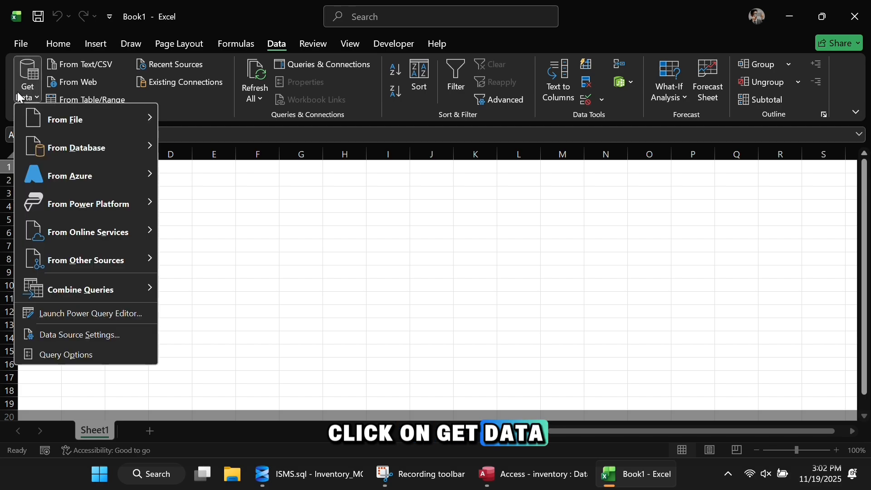
pyautogui.click(97, 260)
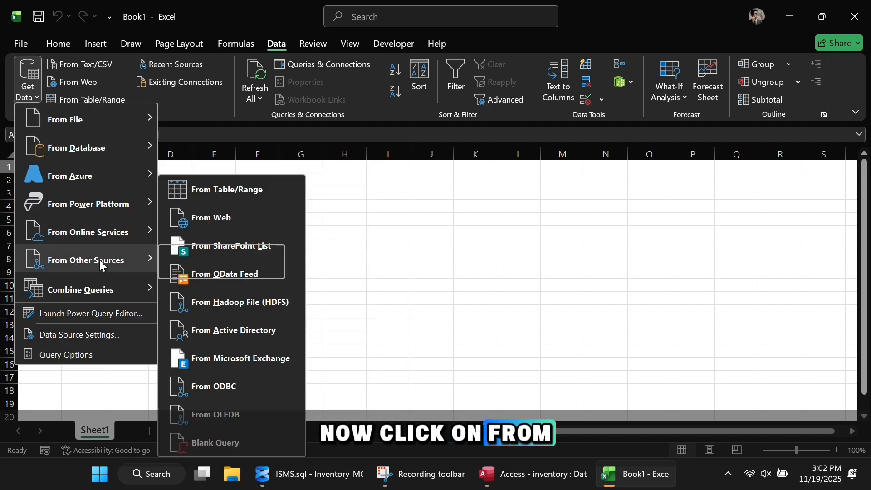
pyautogui.click(219, 390)
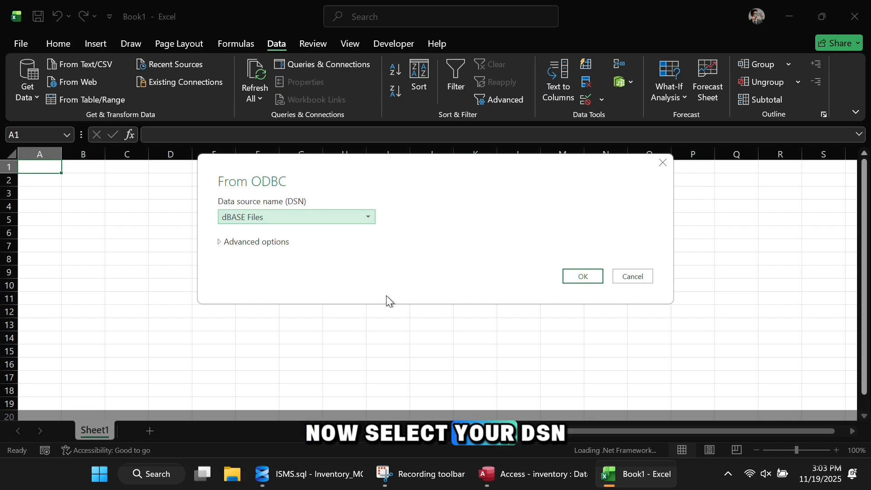
pyautogui.click(286, 219)
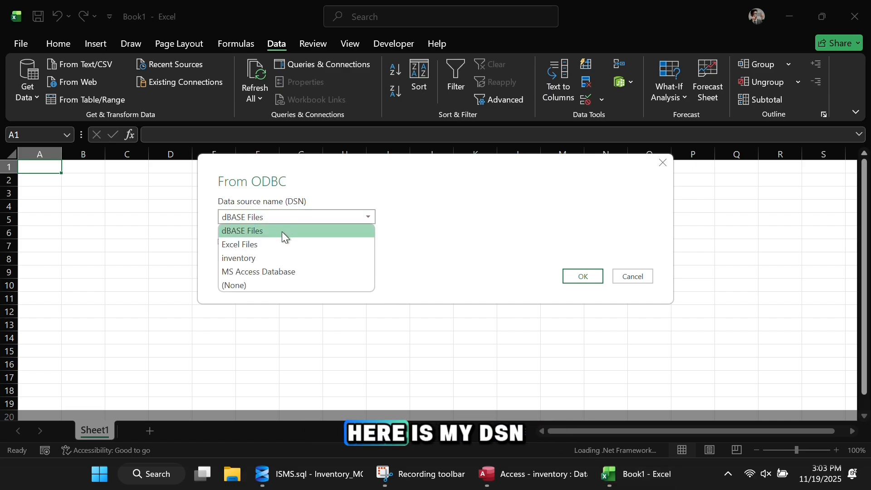
pyautogui.click(251, 258)
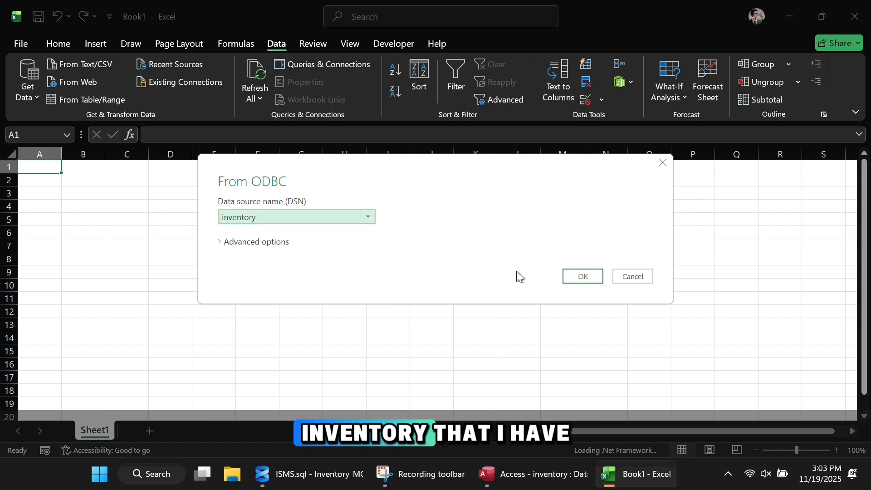
pyautogui.click(582, 281)
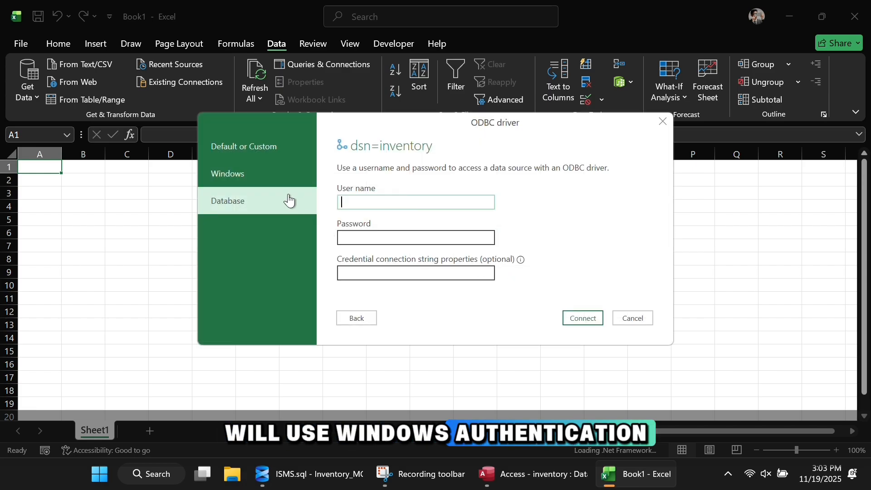
pyautogui.click(238, 188)
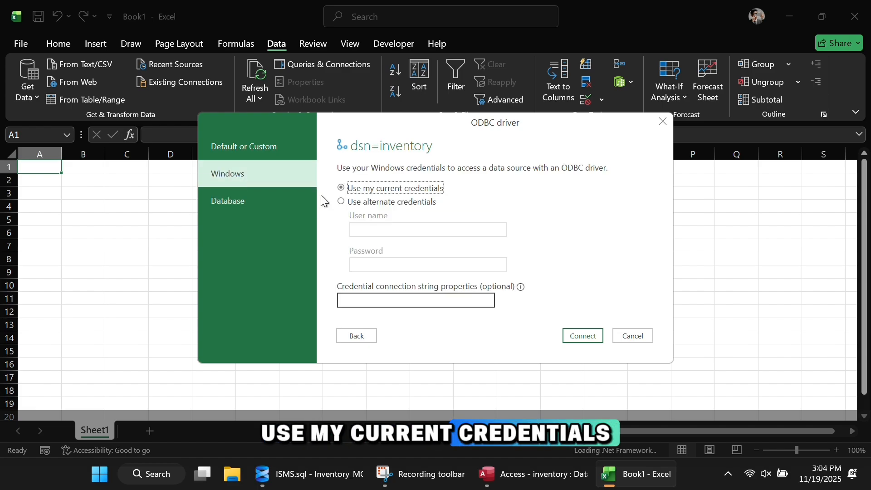
pyautogui.click(585, 336)
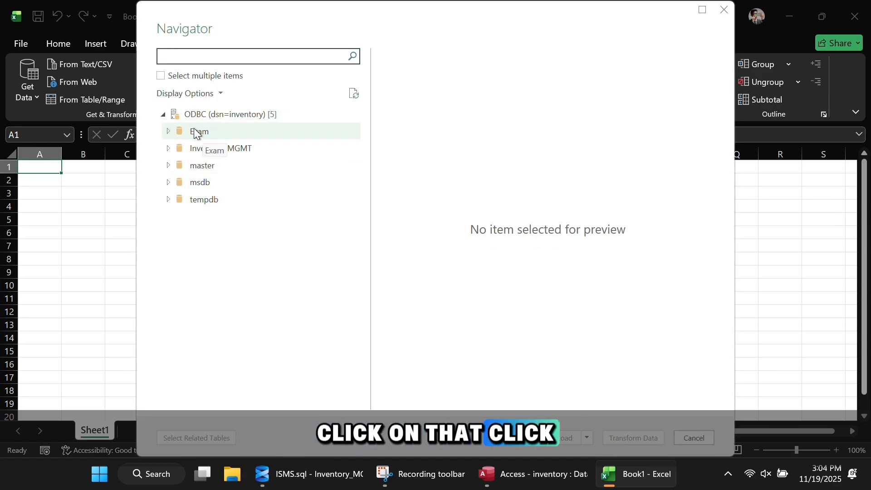
# Step: Expand Inventory_MGMT > dbo in the Navigator and load the Inventory table
pyautogui.click(168, 148)
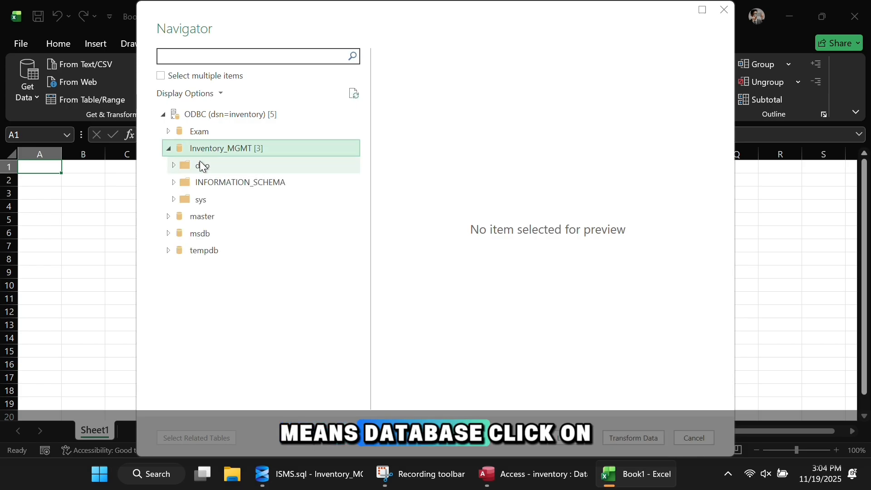
pyautogui.click(195, 164)
pyautogui.click(219, 184)
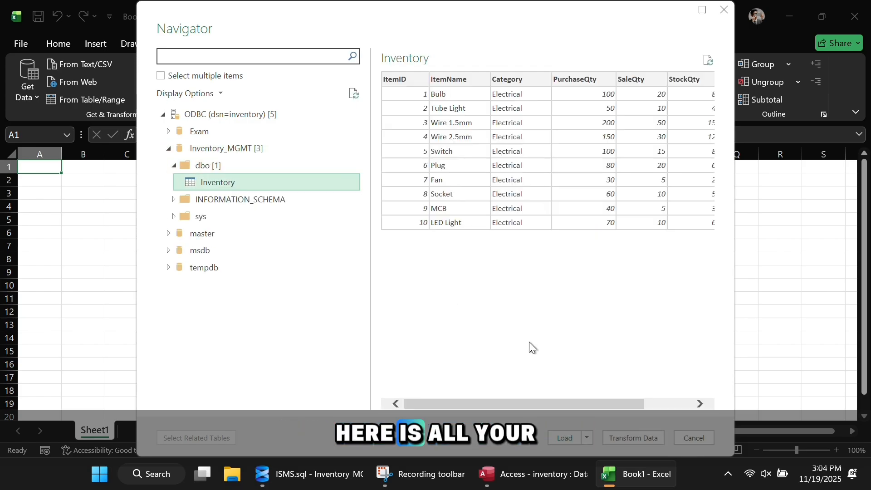
pyautogui.click(567, 437)
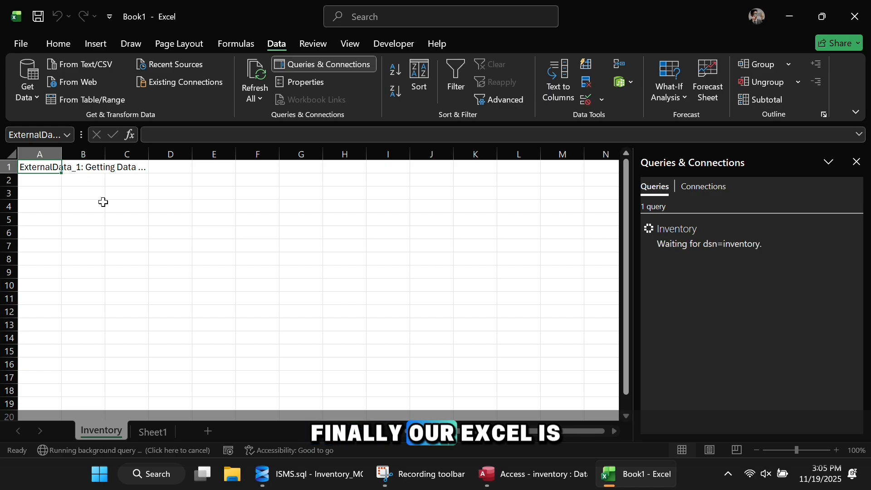
pyautogui.click(45, 174)
pyautogui.click(455, 324)
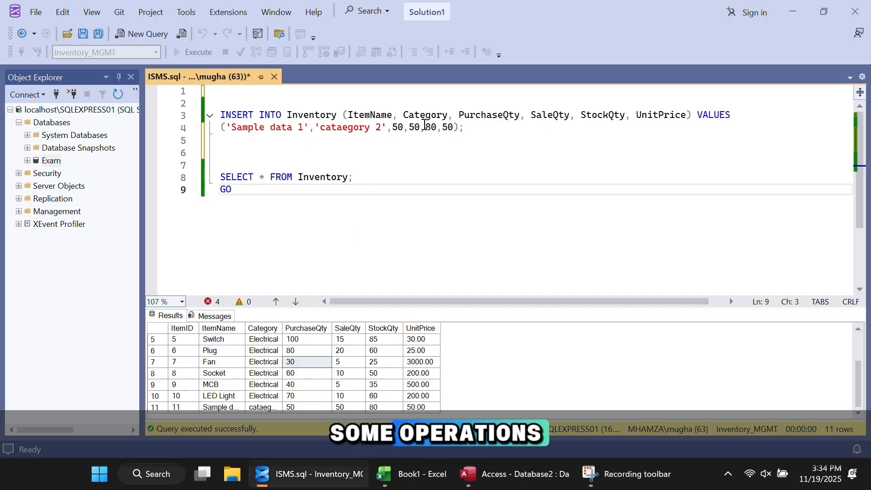
# Step: Edit the INSERT values to 'testing daat', category 'testing 2', with quantities 55 and 55
pyautogui.moveTo(468, 131); pyautogui.dragTo(199, 131)
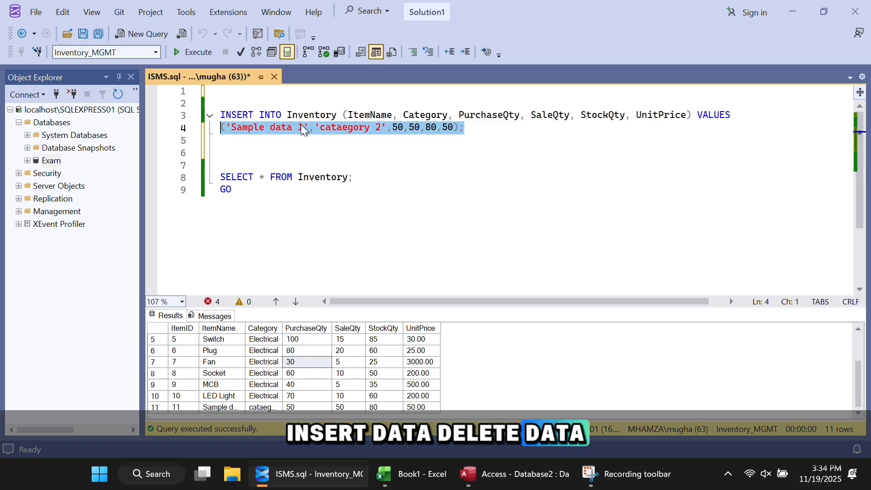
pyautogui.click(498, 135)
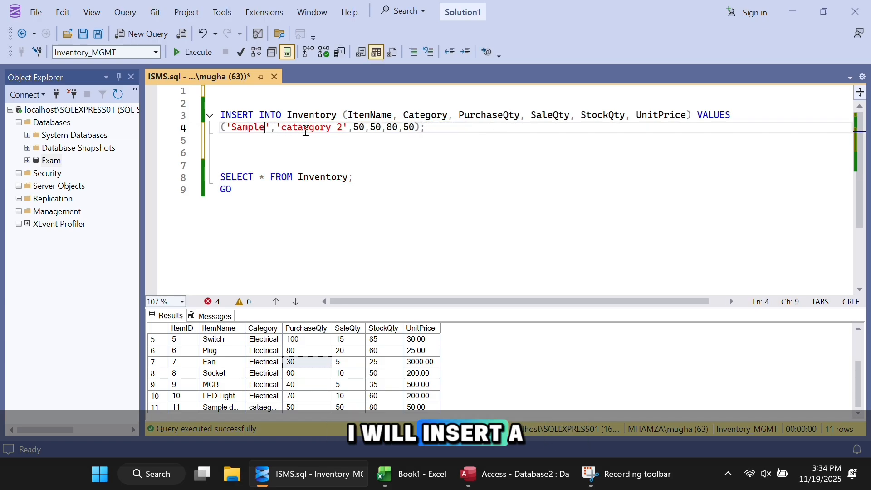
pyautogui.press('BackSpace')
pyautogui.press('BackSpace')
pyautogui.press('BackSpace')
pyautogui.press('BackSpace')
pyautogui.press('BackSpace')
pyautogui.press('BackSpace')
pyautogui.write('testing daat')
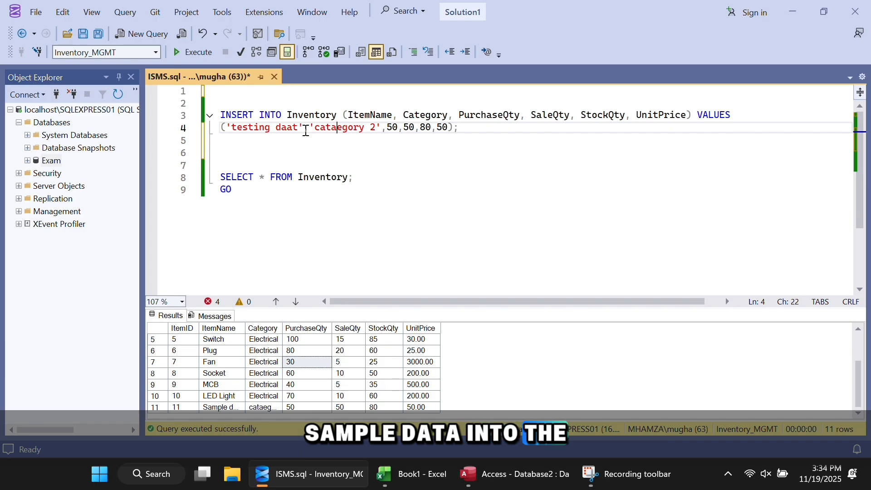
pyautogui.press('Right')
pyautogui.press('Right')
pyautogui.press('Right')
pyautogui.press('Right')
pyautogui.press('Right')
pyautogui.press('BackSpace')
pyautogui.press('BackSpace')
pyautogui.press('BackSpace')
pyautogui.press('BackSpace')
pyautogui.press('BackSpace')
pyautogui.press('BackSpace')
pyautogui.press('BackSpace')
pyautogui.press('BackSpace')
pyautogui.press('BackSpace')
pyautogui.write('testing')
pyautogui.press('Right')
pyautogui.press('Right')
pyautogui.press('Right')
pyautogui.press('Right')
pyautogui.press('Right')
pyautogui.press('Right')
pyautogui.press('BackSpace')
pyautogui.write('5')
pyautogui.press('Right')
pyautogui.press('Right')
pyautogui.press('Right')
pyautogui.press('BackSpace')
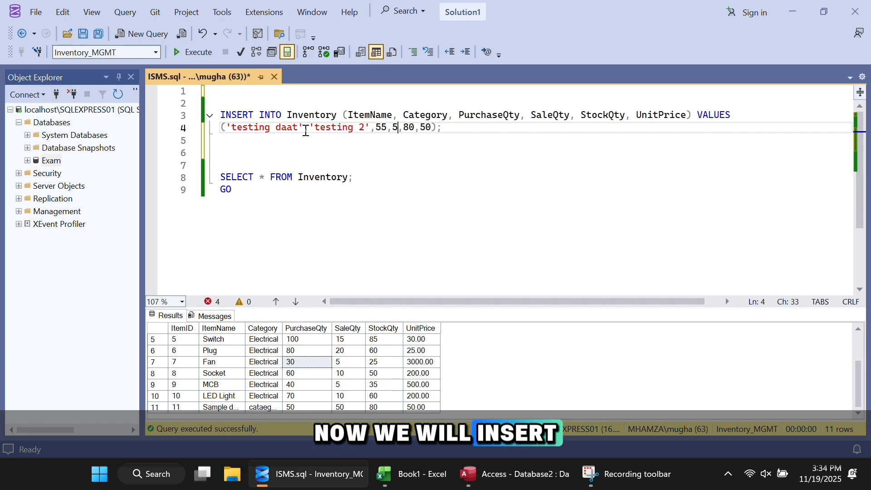
pyautogui.write('5')
# Step: Run the insert and select with F5 and check the new testing daat row
pyautogui.click(320, 177)
pyautogui.press('F5')
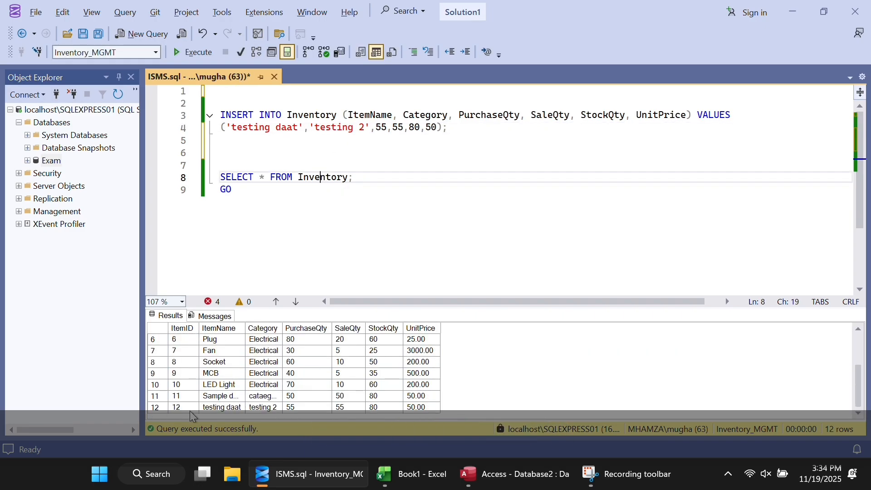
pyautogui.moveTo(190, 411); pyautogui.dragTo(381, 409)
pyautogui.click(307, 409)
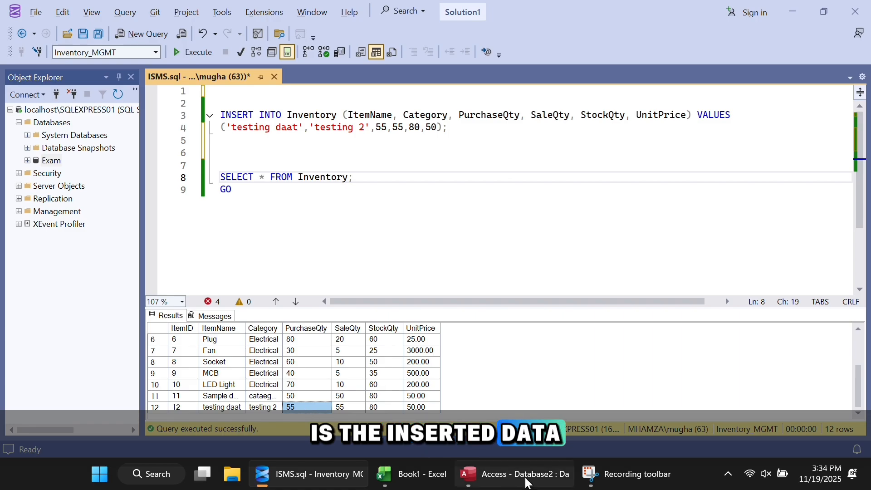
# Step: Refresh the linked dbo_Inventory table in Access and check row 12's 'daat' entry
pyautogui.moveTo(529, 483)
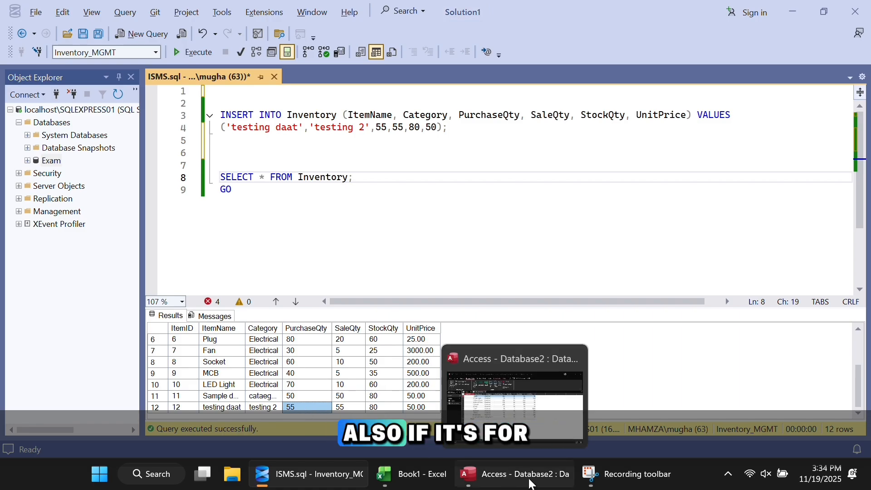
pyautogui.click(531, 483)
pyautogui.click(61, 43)
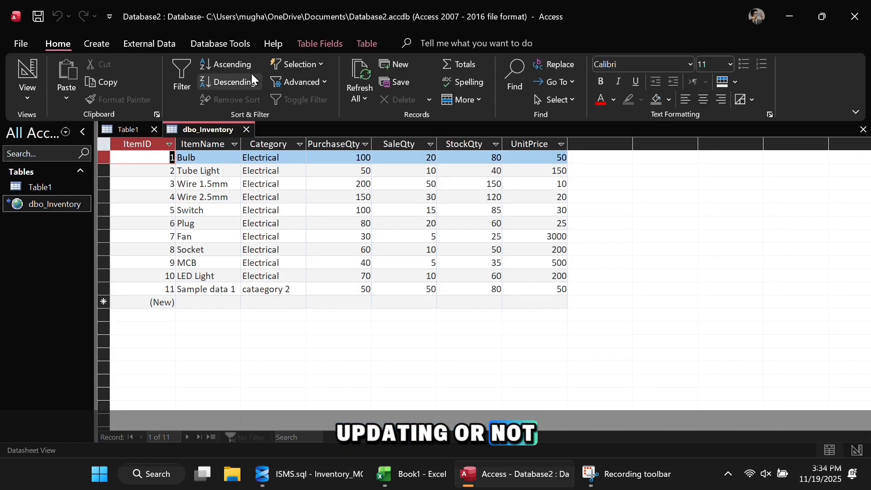
pyautogui.click(362, 74)
pyautogui.moveTo(206, 301); pyautogui.dragTo(444, 301)
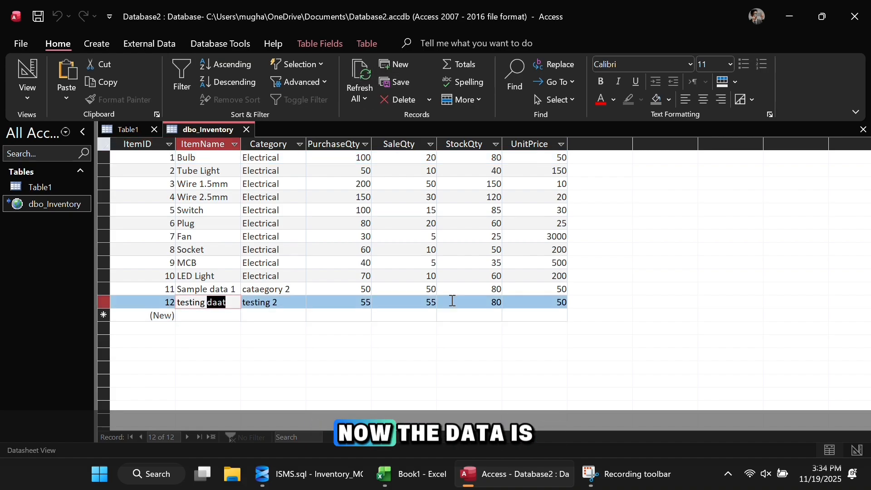
pyautogui.click(452, 302)
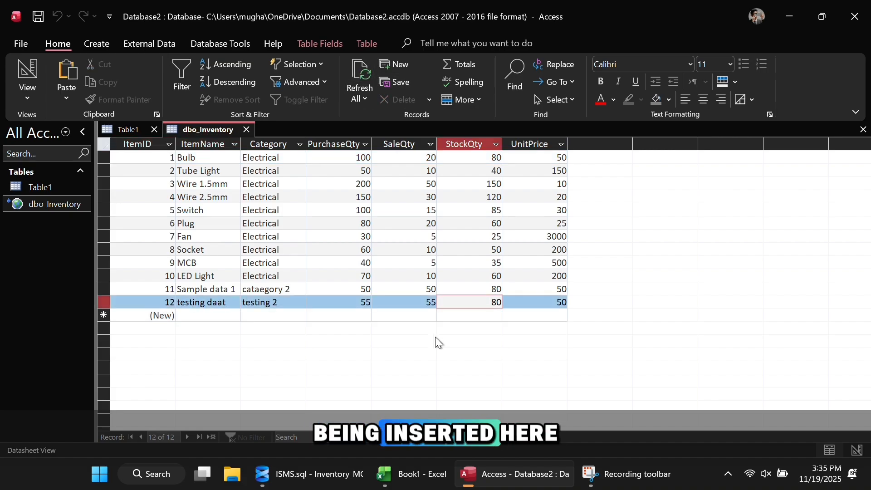
# Step: Add a record 'item name 1', category 'anything', with values 55, 45, 80 and 50
pyautogui.click(202, 315)
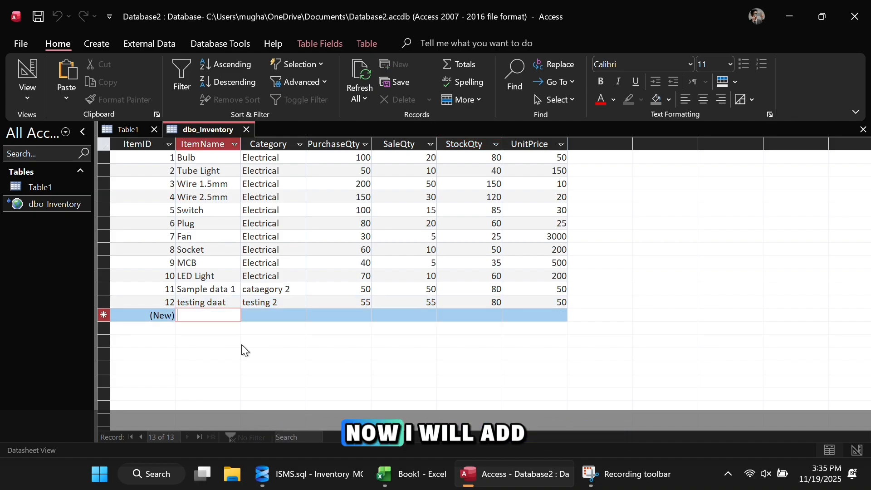
pyautogui.write('item name 1')
pyautogui.press('Tab')
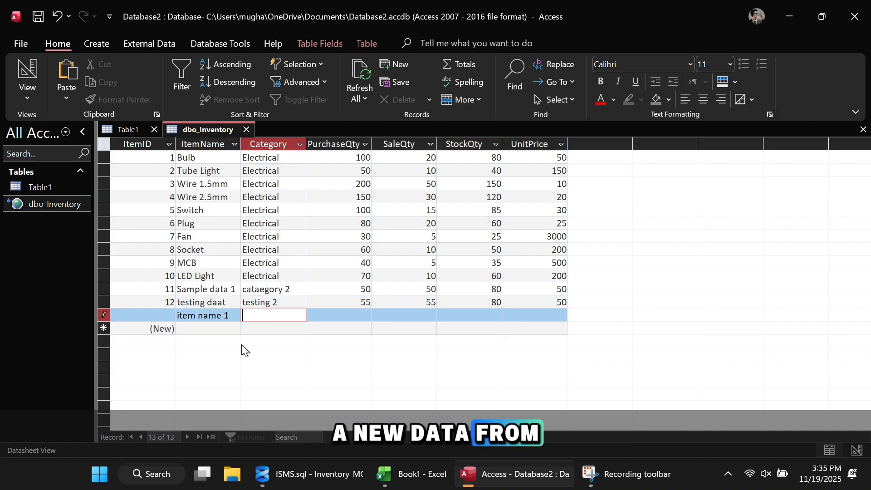
pyautogui.write('anything')
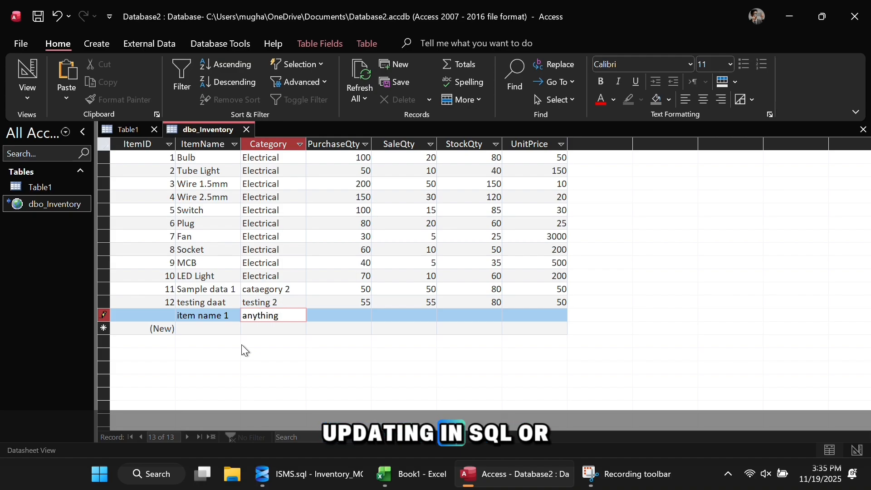
pyautogui.press('Tab')
pyautogui.write('55')
pyautogui.press('Tab')
pyautogui.write('45')
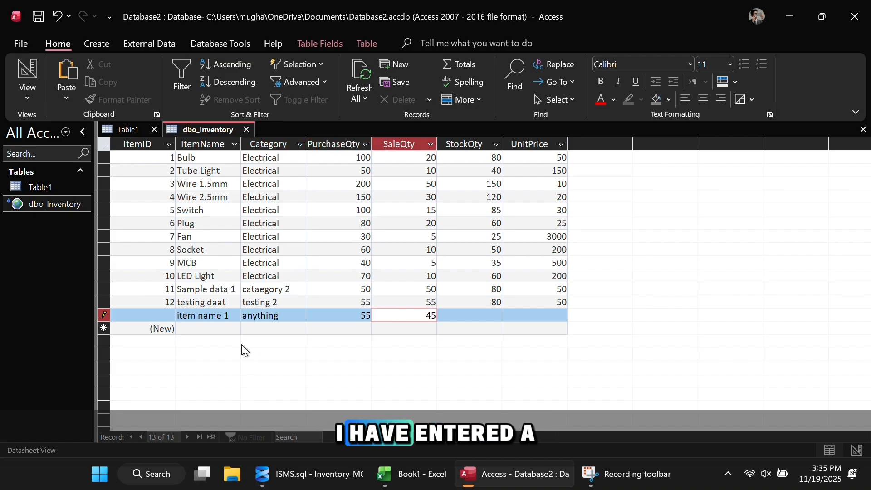
pyautogui.press('Tab')
pyautogui.write('80')
pyautogui.press('Tab')
pyautogui.write('50')
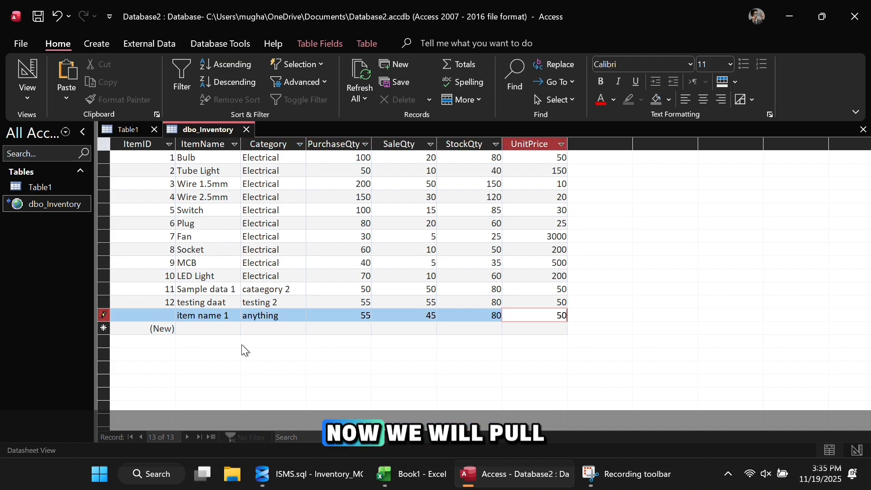
pyautogui.press('Tab')
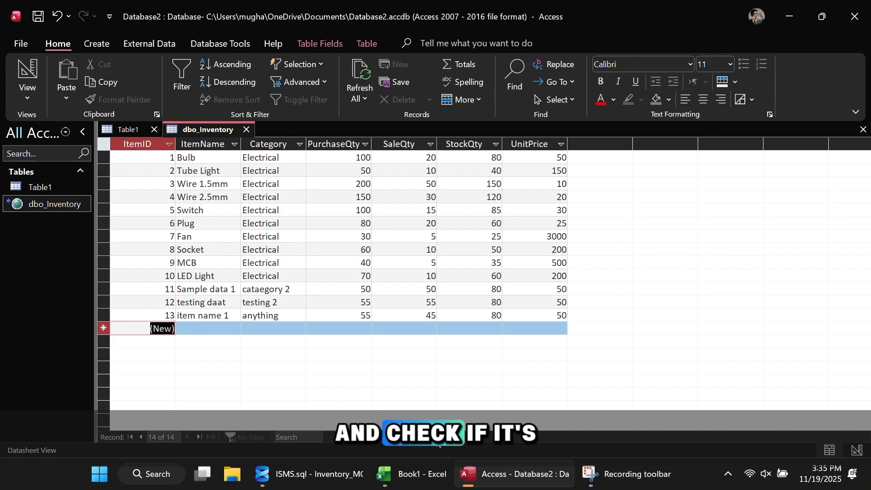
pyautogui.click(295, 473)
# Step: Rerun SELECT * FROM Inventory and confirm 'item name 1' appears as the 13th row
pyautogui.moveTo(278, 202); pyautogui.dragTo(220, 164)
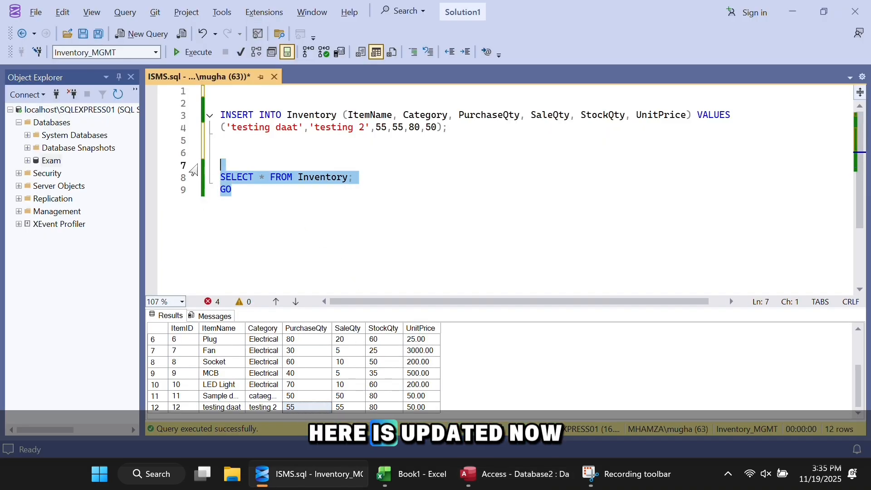
pyautogui.press('F5')
pyautogui.scroll(-2, 290, 354)
pyautogui.click(214, 407)
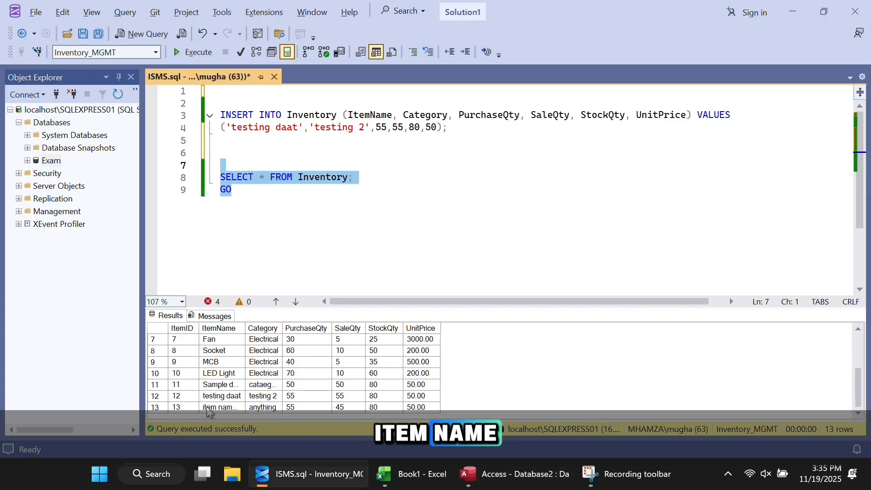
pyautogui.click(265, 408)
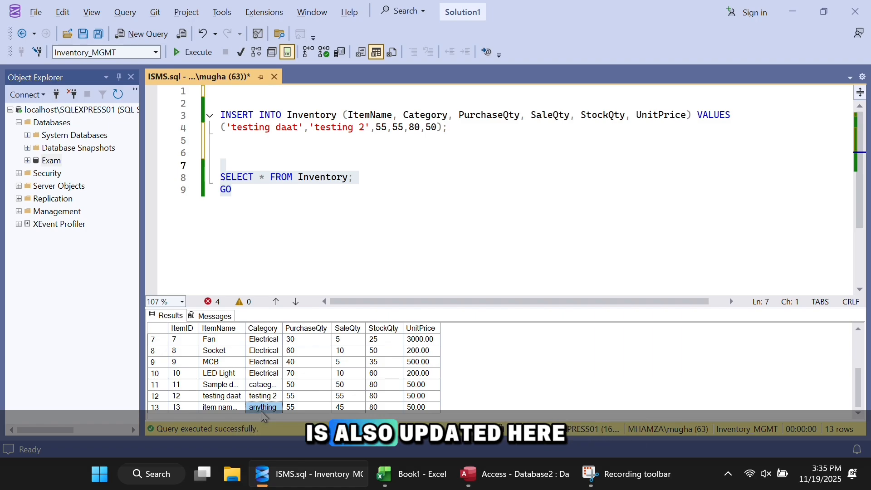
pyautogui.click(300, 408)
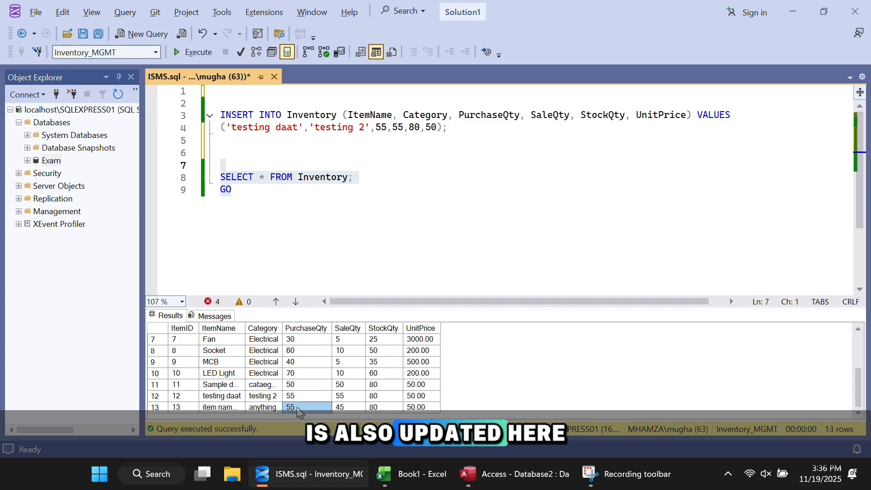
pyautogui.click(421, 467)
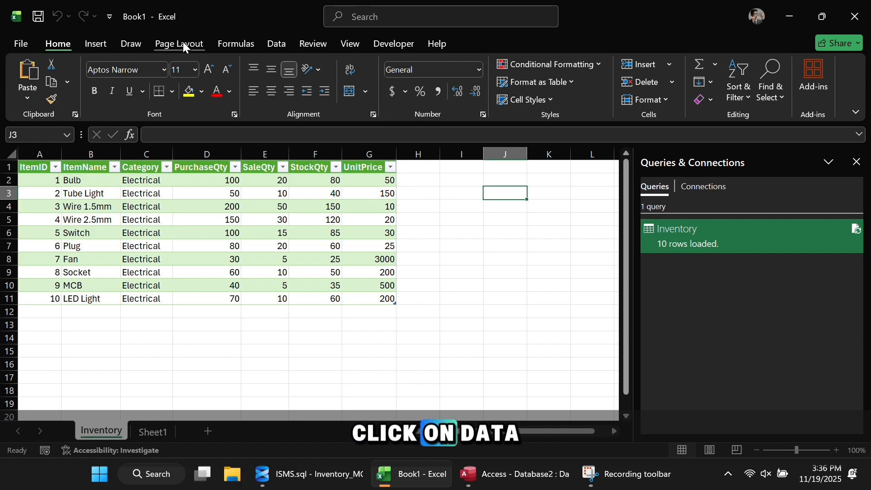
# Step: Use Data > Refresh All to load 13 Inventory rows, including 'testing daat' and 'item name 1'
pyautogui.click(278, 44)
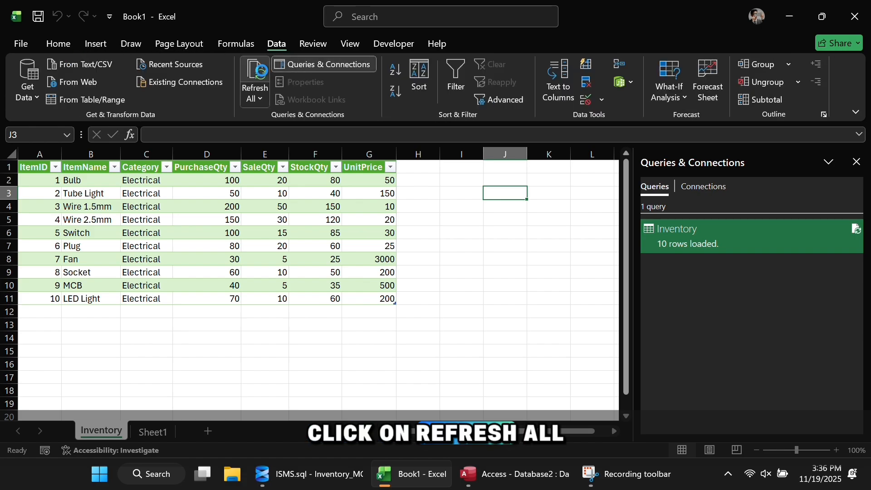
pyautogui.click(255, 81)
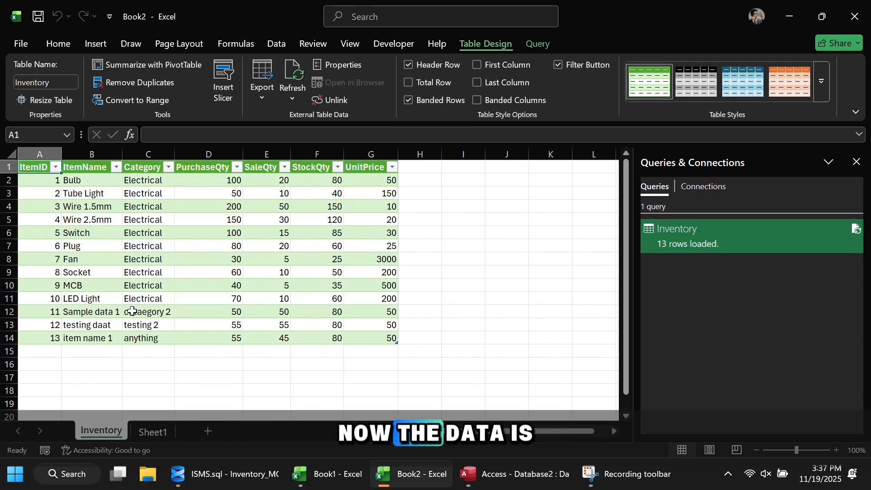
pyautogui.click(124, 313)
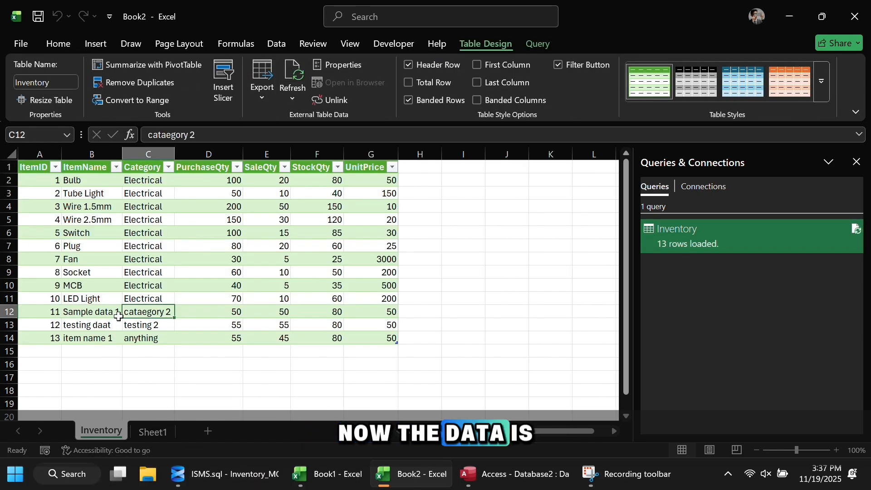
pyautogui.moveTo(81, 313); pyautogui.dragTo(371, 339)
pyautogui.click(432, 334)
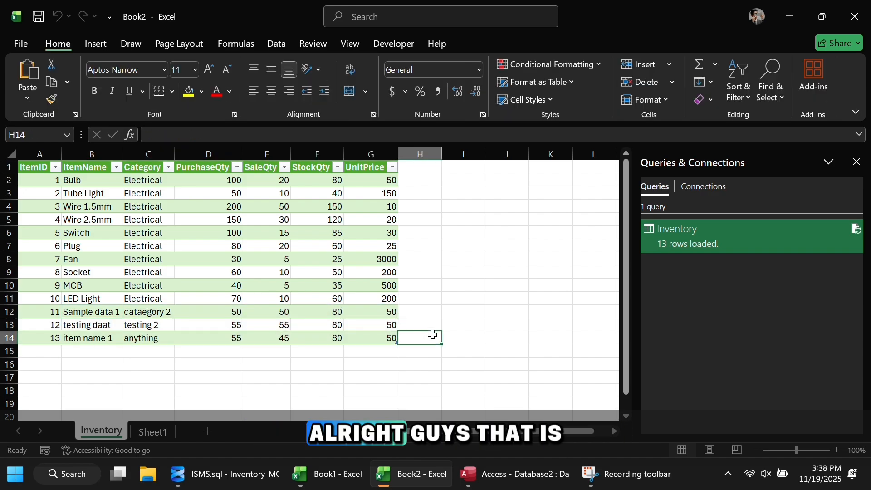